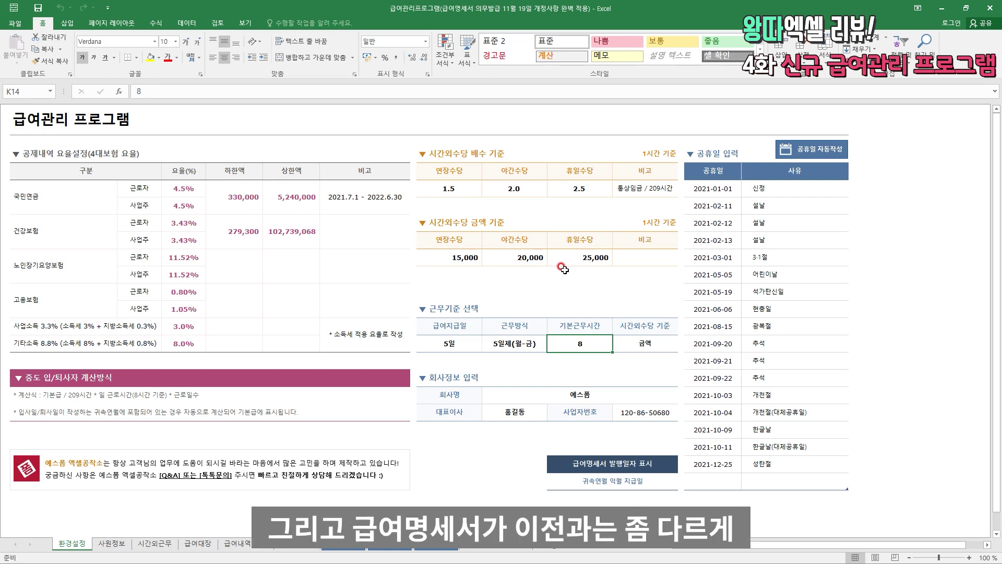
# Open the 급여명세서 sheet and review the payment and deduction sections with their calculation methods.
pyautogui.click(285, 547)
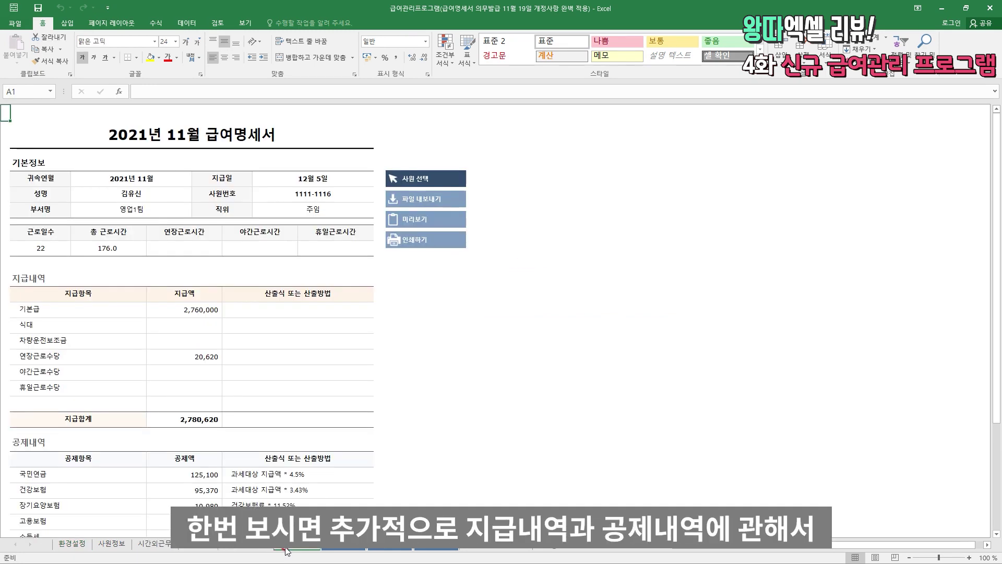
pyautogui.scroll(-1, 309, 316)
pyautogui.scroll(-1, 208, 293)
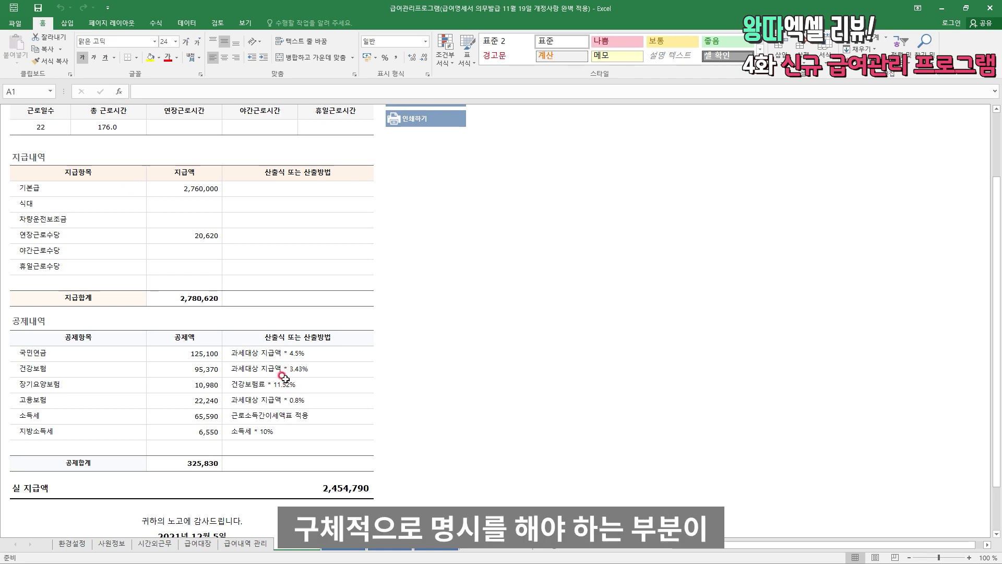
pyautogui.scroll(3, 282, 383)
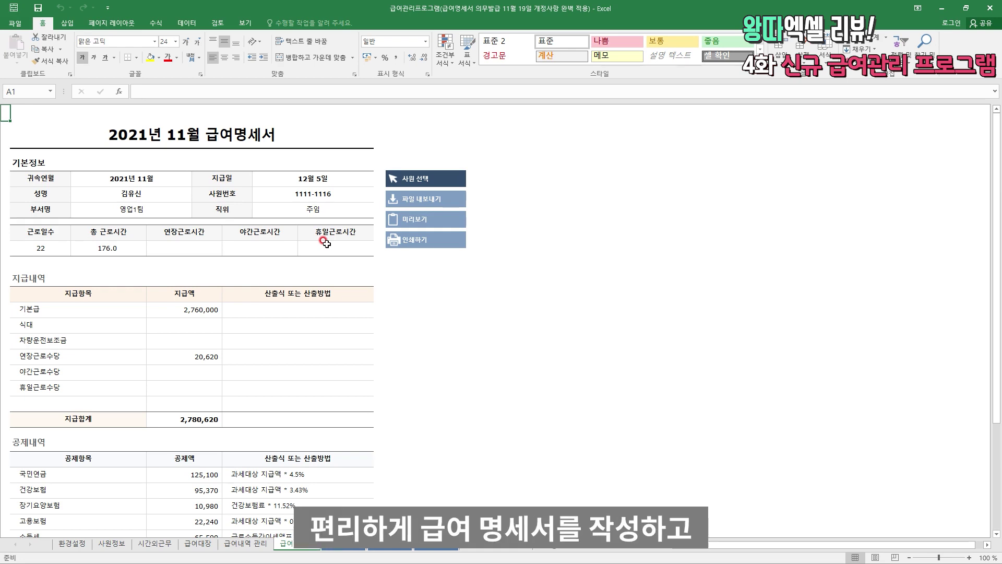
# Return to the 환경설정 sheet and examine the overtime, night and holiday multipliers under 시간외수당 배수 기준.
pyautogui.hotkey('ctrl', 'pageup')
pyautogui.hotkey('ctrl', 'pageup')
pyautogui.hotkey('ctrl', 'pageup')
pyautogui.hotkey('ctrl', 'pageup')
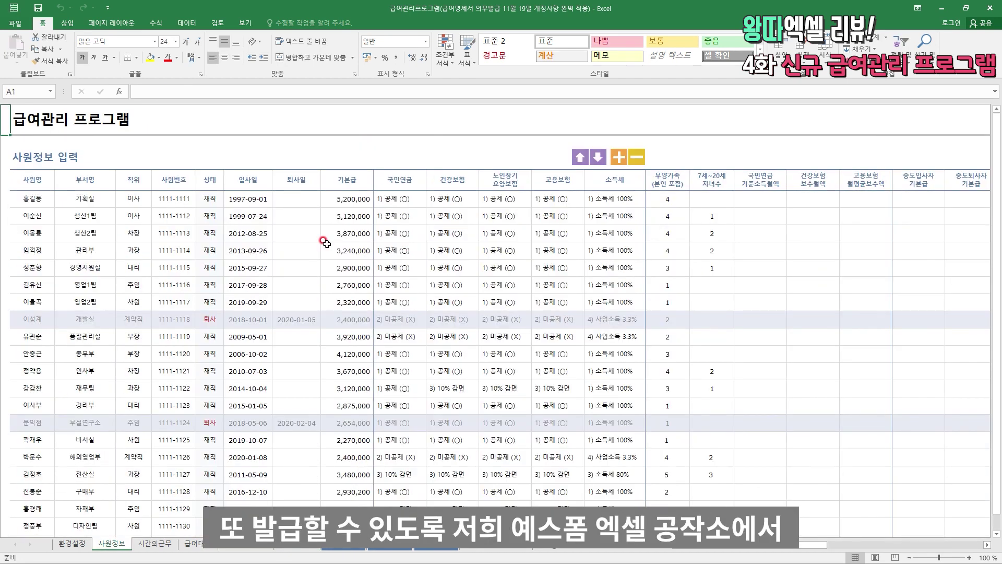
pyautogui.hotkey('ctrl', 'pageup')
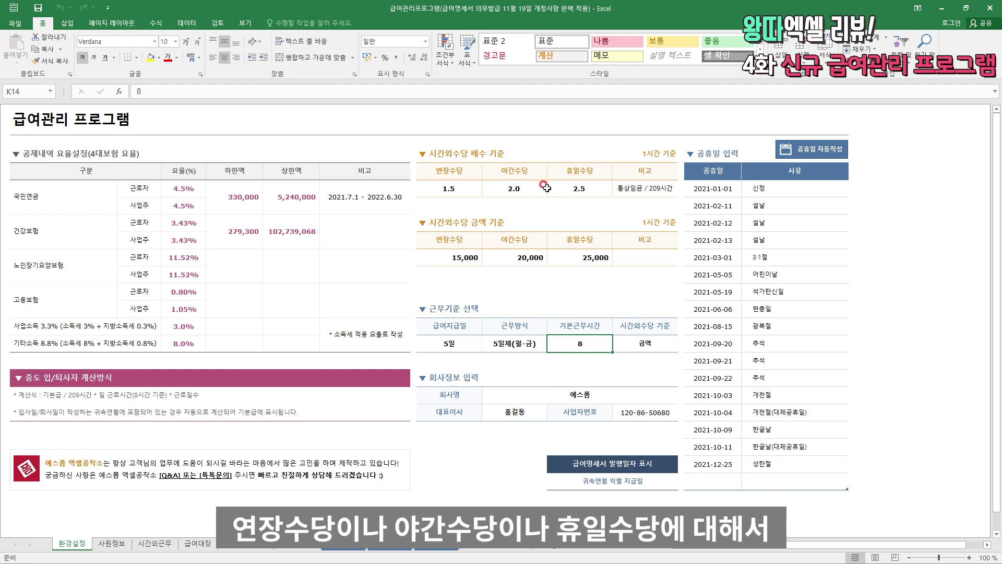
pyautogui.click(452, 188)
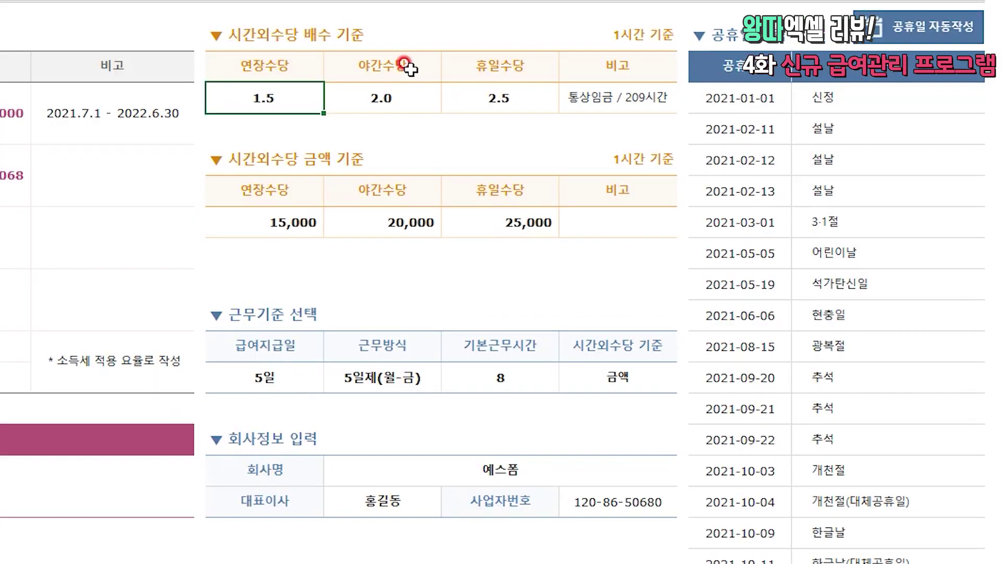
pyautogui.press('Right')
pyautogui.press('Right')
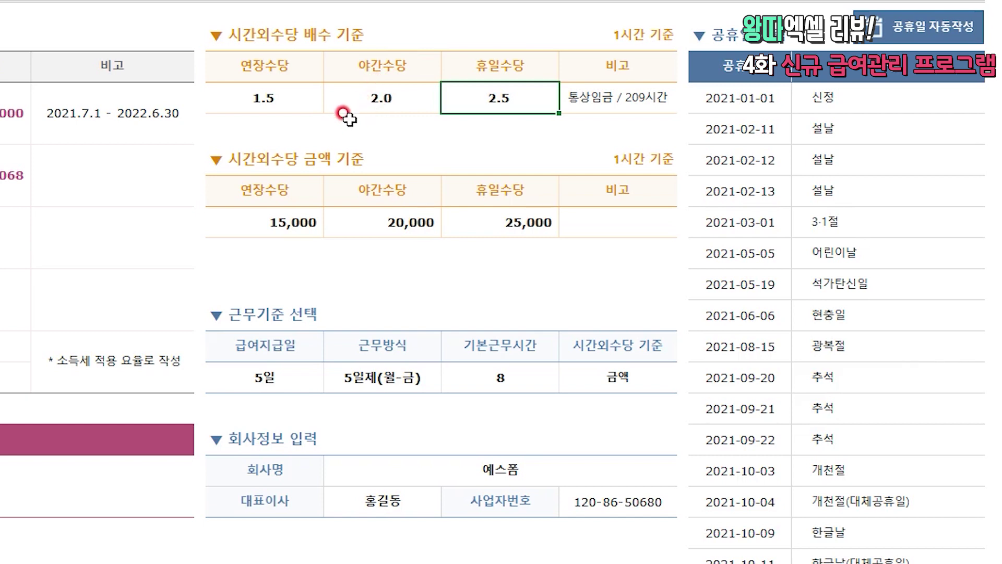
pyautogui.click(363, 92)
pyautogui.press('Right')
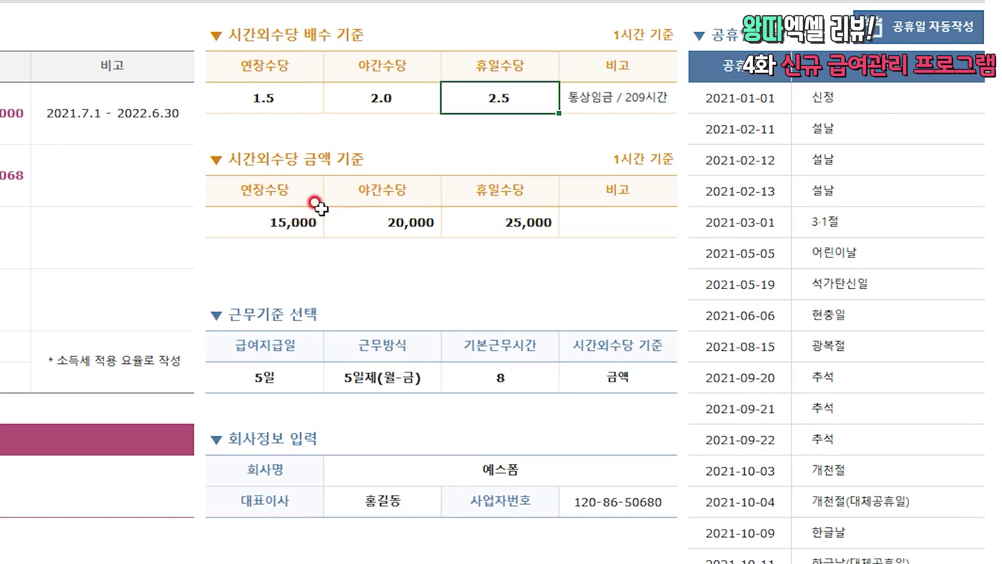
# Examine the hourly overtime, night and holiday amounts under 시간외수당 금액 기준.
pyautogui.click(291, 222)
pyautogui.press('Right')
pyautogui.press('Right')
pyautogui.click(307, 225)
pyautogui.doubleClick(307, 226)
pyautogui.doubleClick(385, 219)
pyautogui.click(459, 219)
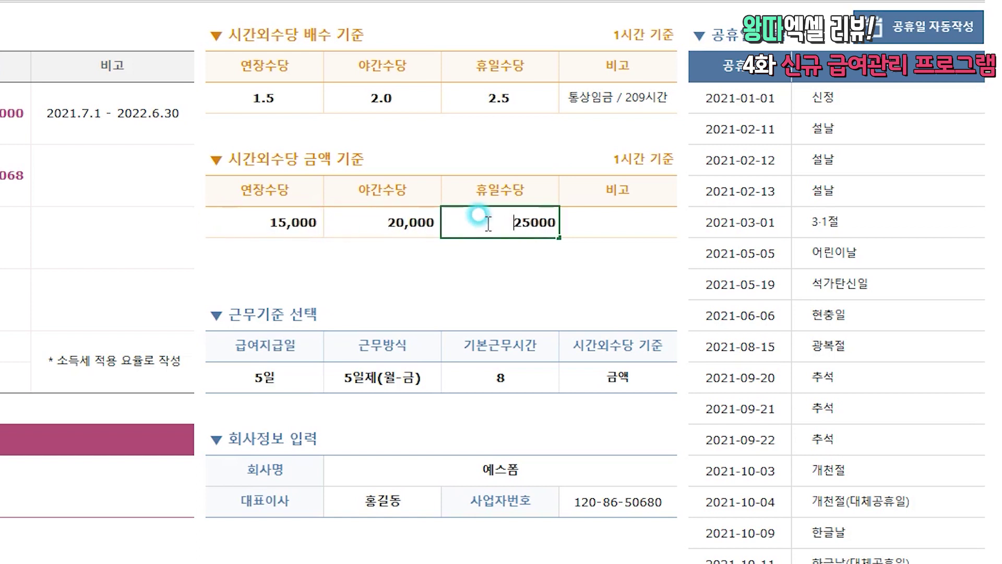
# Examine the pay day, work pattern and basic working hours settings under 근무기준 선택.
pyautogui.click(318, 370)
pyautogui.click(331, 384)
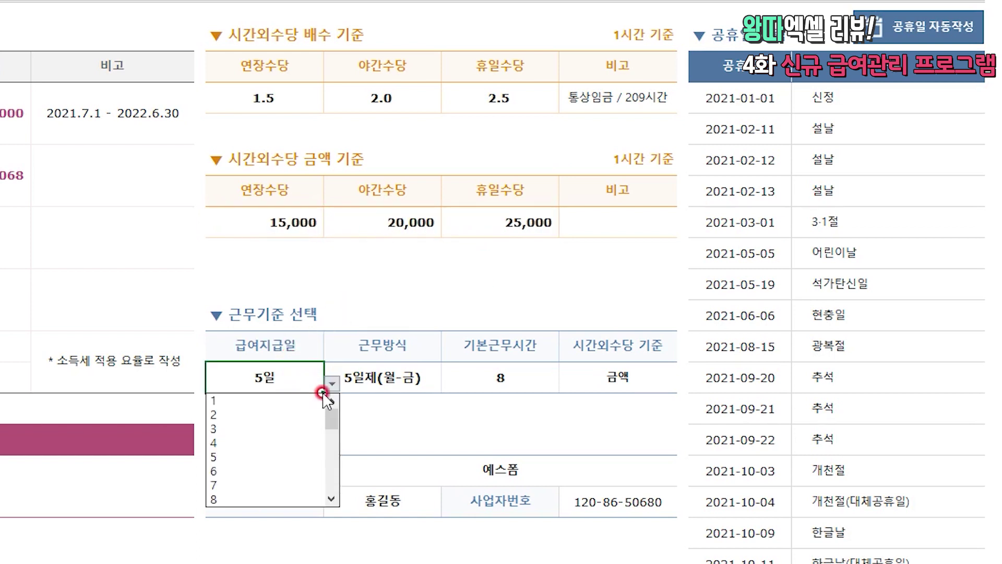
pyautogui.click(306, 372)
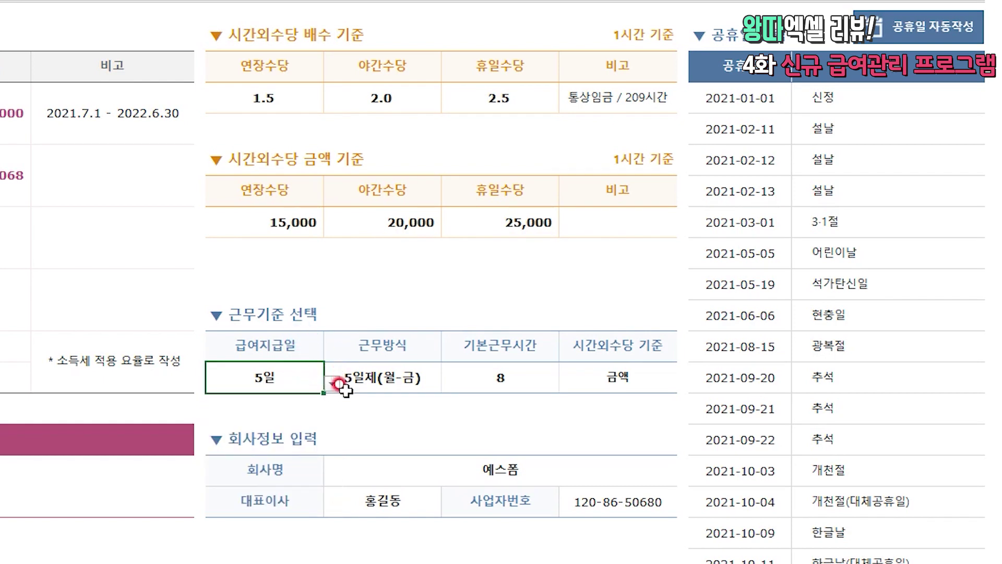
pyautogui.click(393, 374)
pyautogui.click(450, 384)
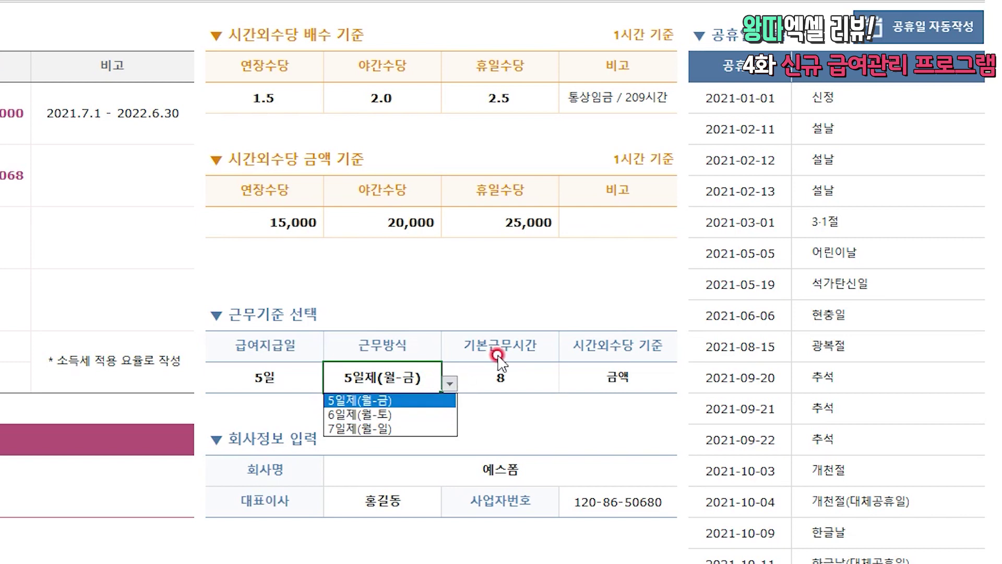
pyautogui.click(498, 375)
pyautogui.click(516, 379)
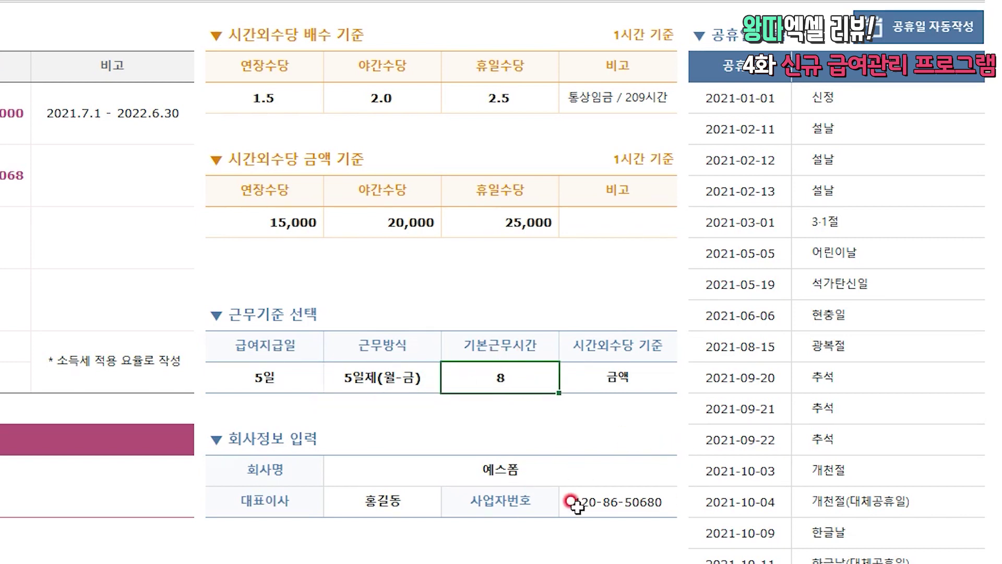
# Look at the automatic public-holiday entry tool (공휴일 자동작성) for the holiday list.
pyautogui.click(963, 29)
pyautogui.click(427, 249)
pyautogui.click(447, 181)
pyautogui.click(446, 181)
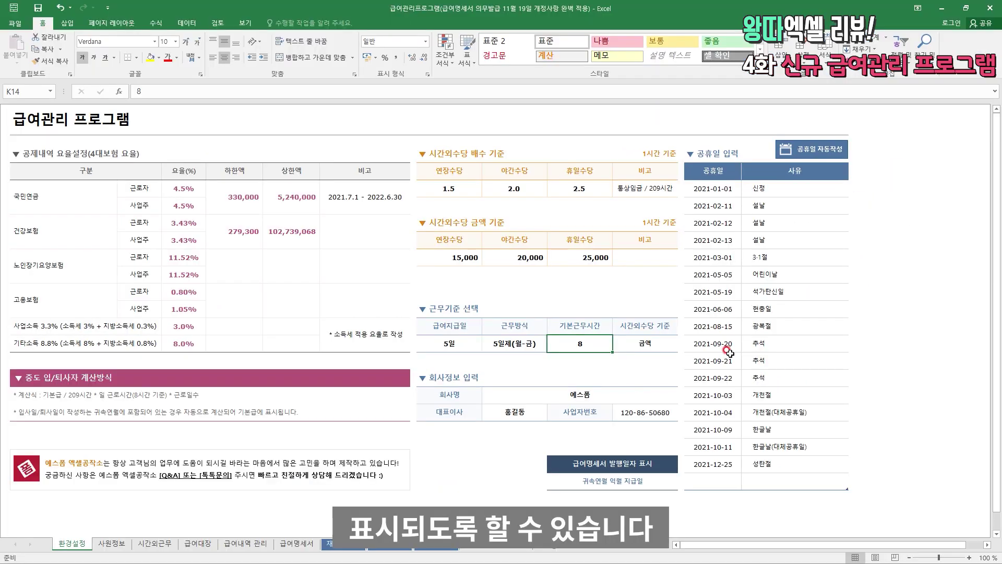
# Open the 사원정보 sheet and review the contact, address and bank account columns.
pyautogui.hotkey('ctrl', 'pagedown')
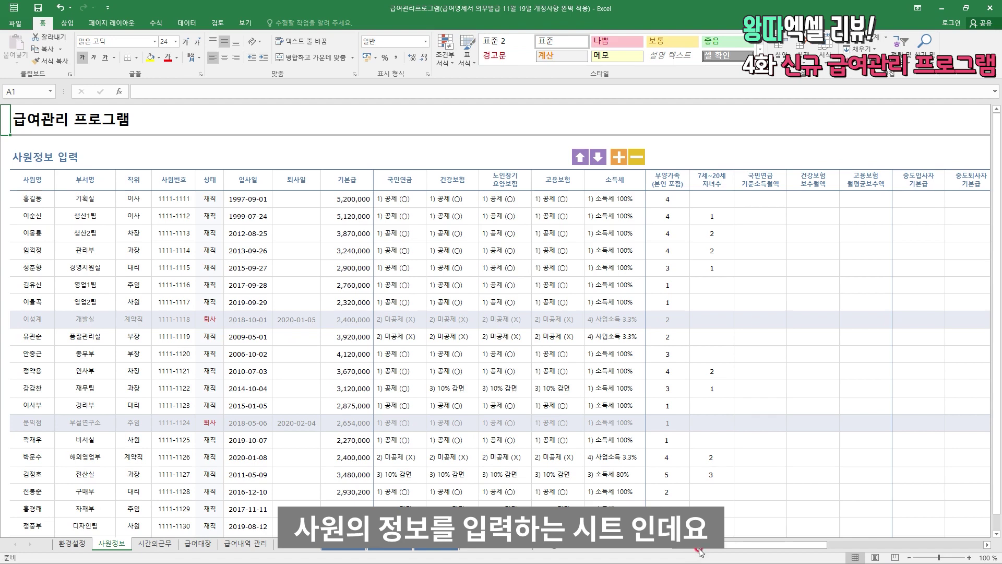
pyautogui.moveTo(731, 545); pyautogui.dragTo(837, 549)
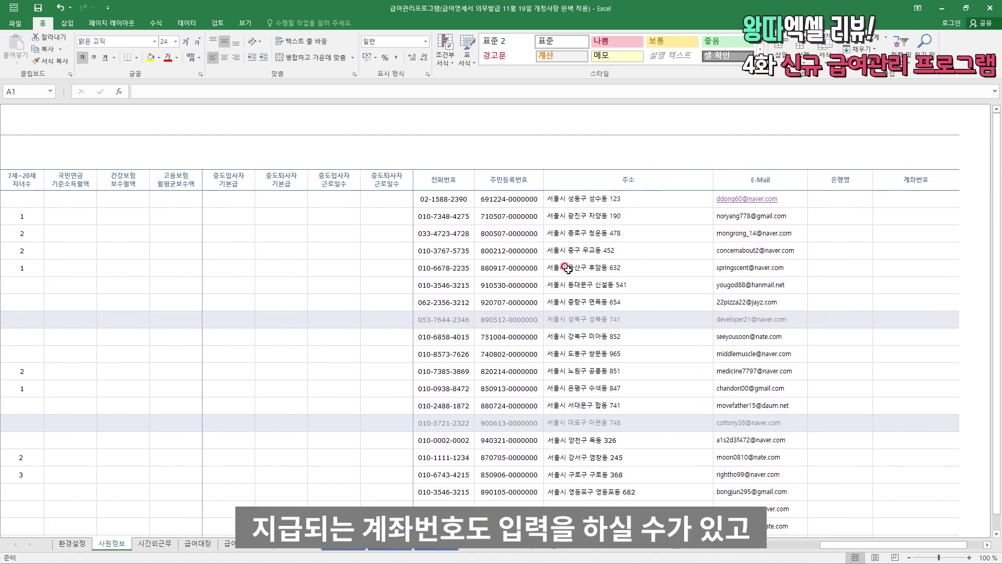
pyautogui.hscroll(-10, 779, 538)
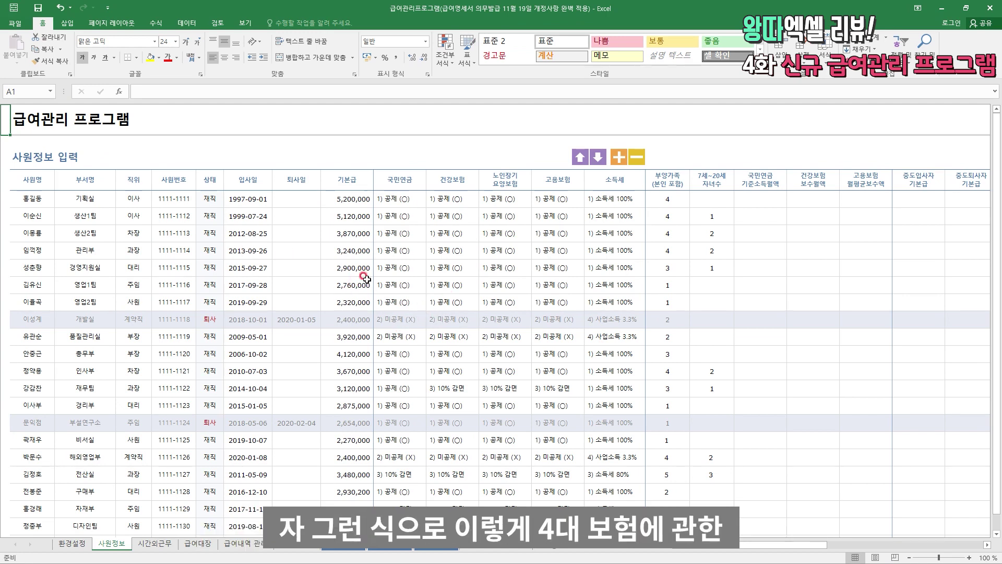
# View the deduction options available for 국민연금 and 건강보험 in the first employee's row.
pyautogui.click(405, 200)
pyautogui.click(430, 202)
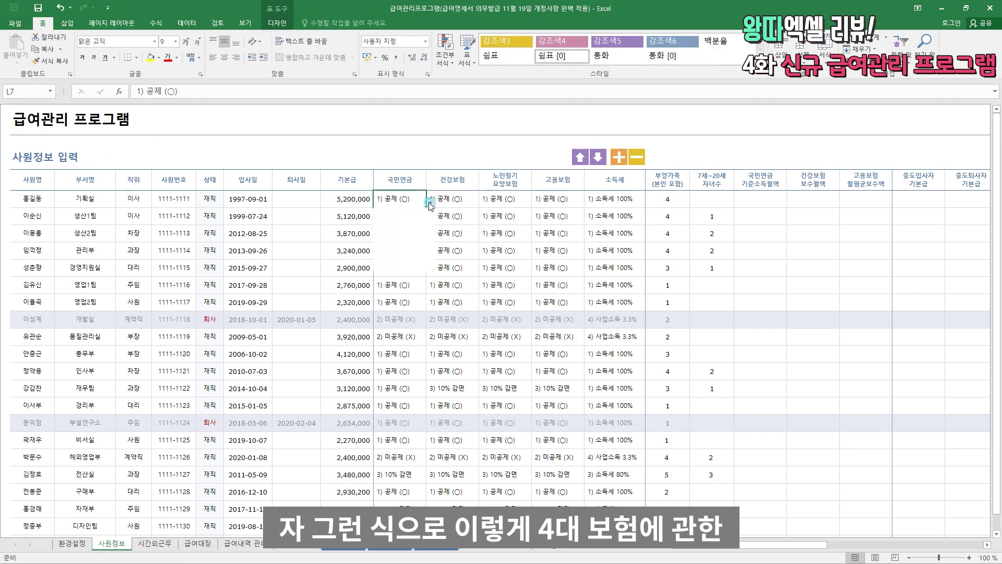
pyautogui.click(459, 199)
pyautogui.click(483, 203)
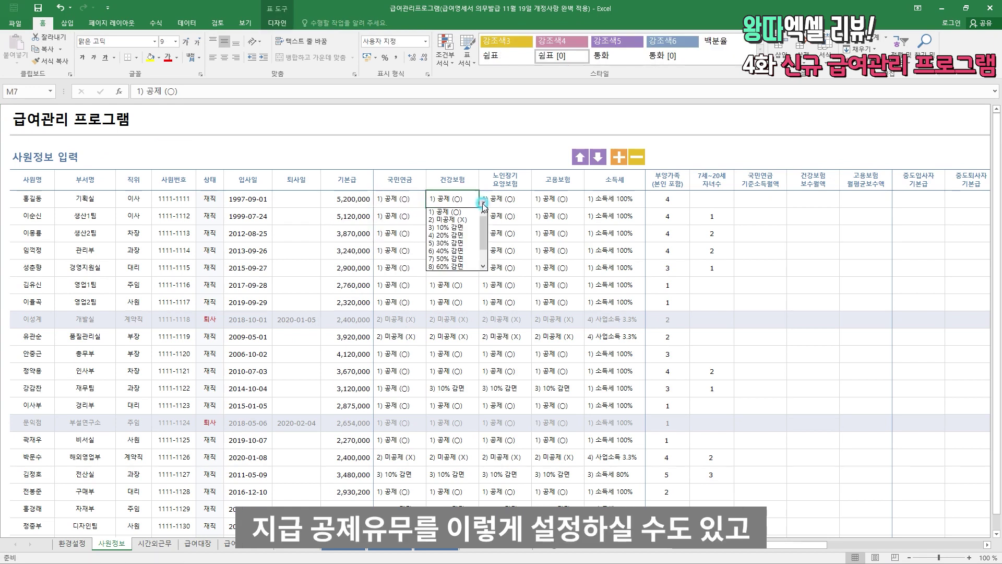
pyautogui.click(470, 202)
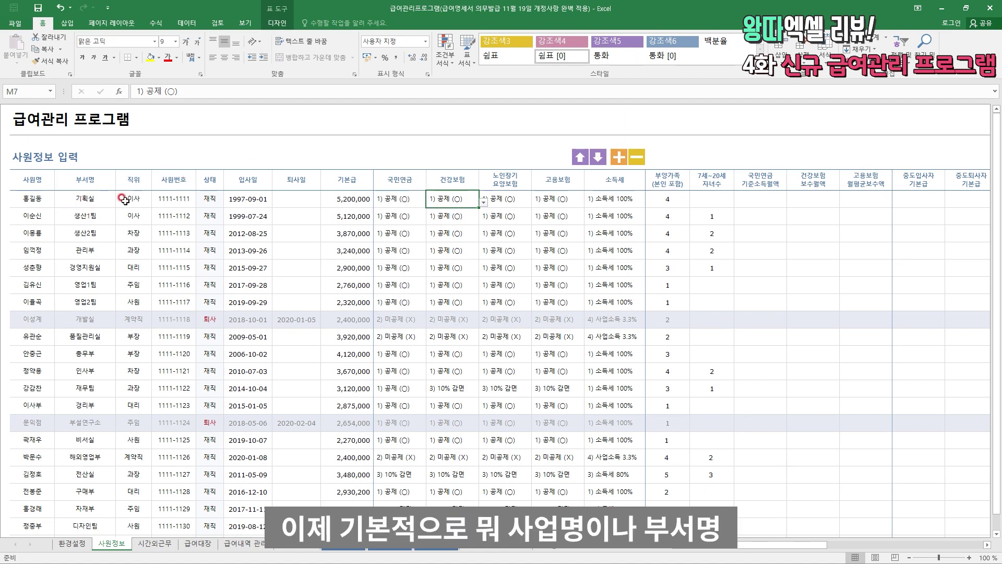
# Examine the hire date, leaving date and employment status columns, plus the 국민연금 기준소득월액 column.
pyautogui.click(264, 200)
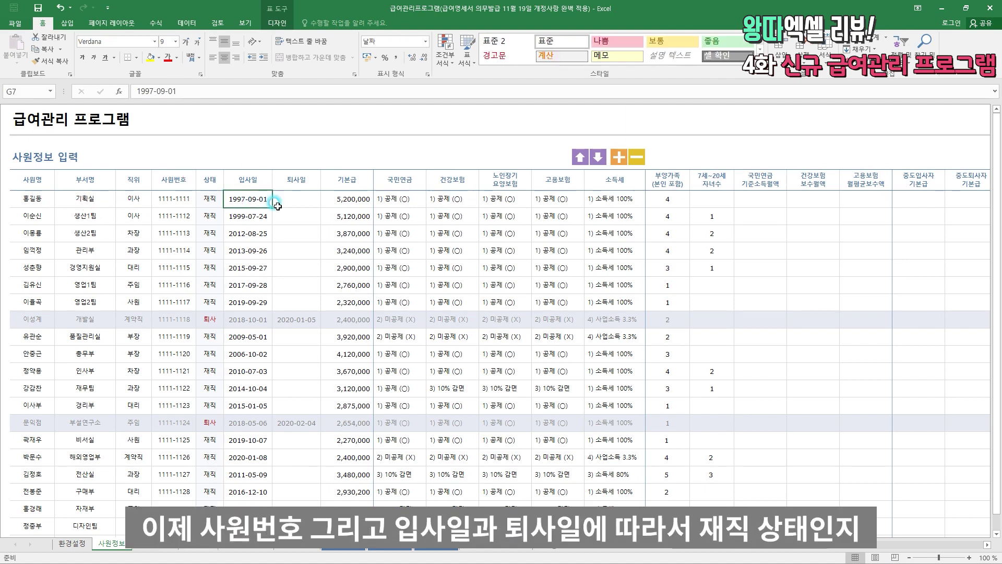
pyautogui.scroll(-1, 308, 254)
pyautogui.click(305, 258)
pyautogui.click(214, 276)
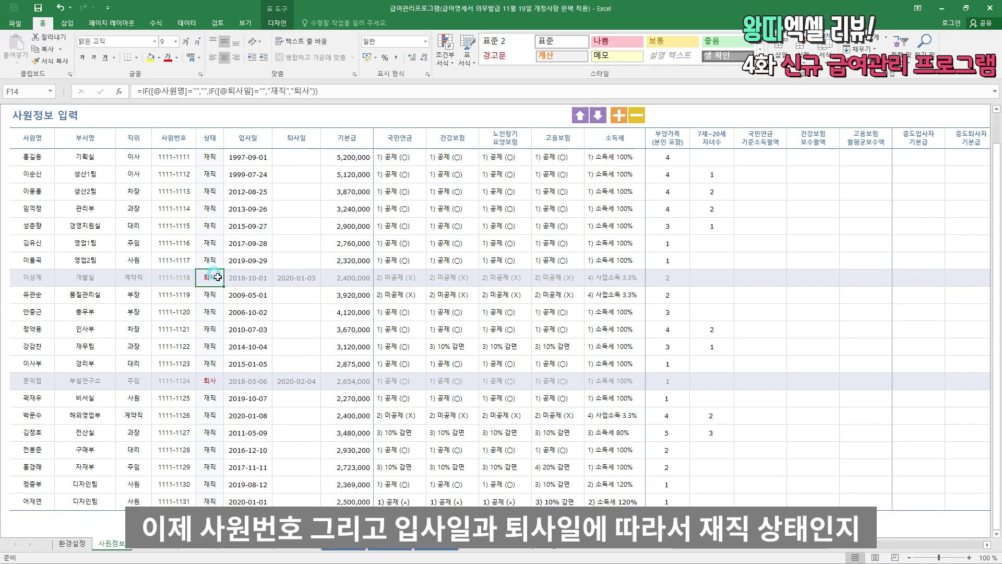
pyautogui.click(215, 261)
pyautogui.click(223, 281)
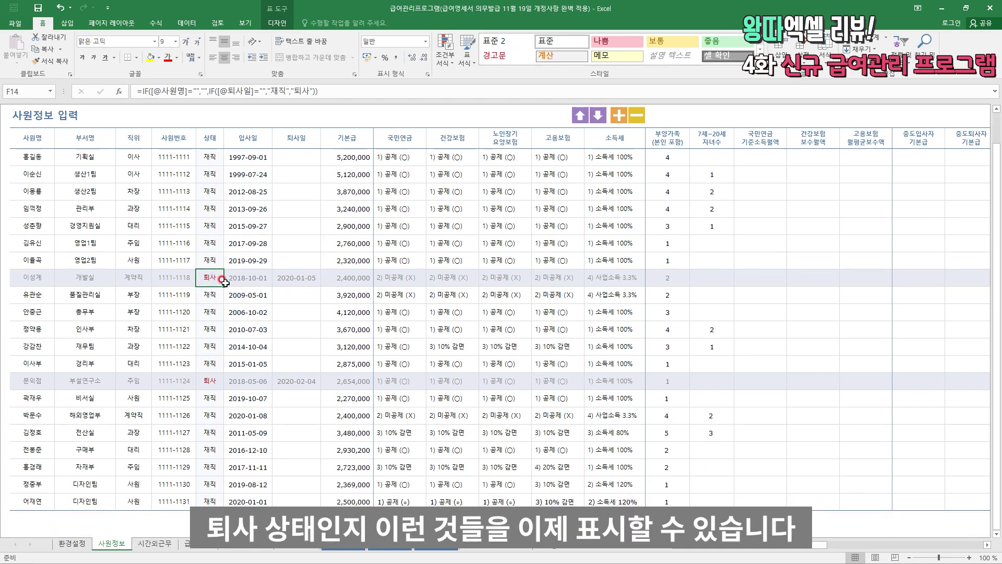
pyautogui.scroll(1, 225, 280)
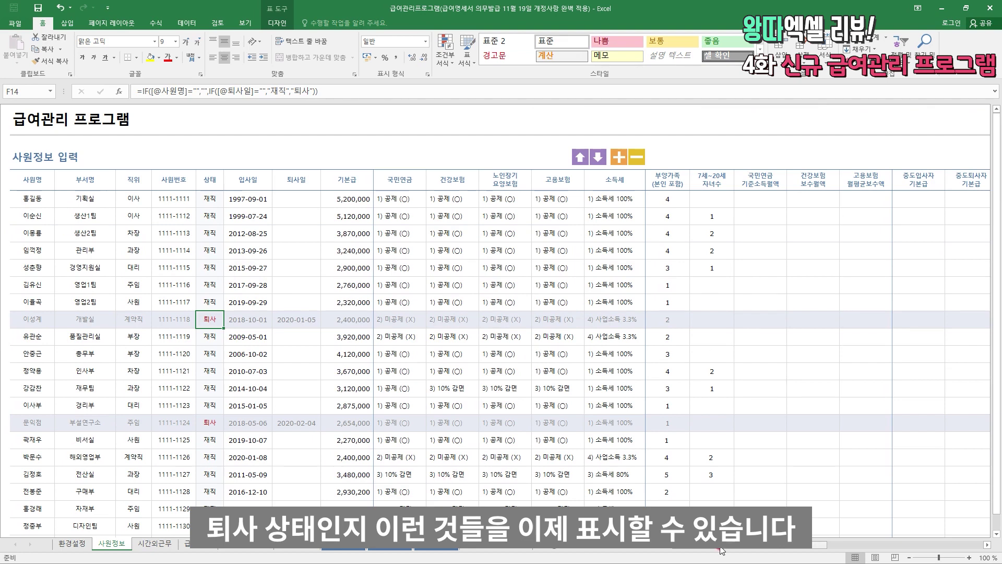
pyautogui.hscroll(2, 484, 203)
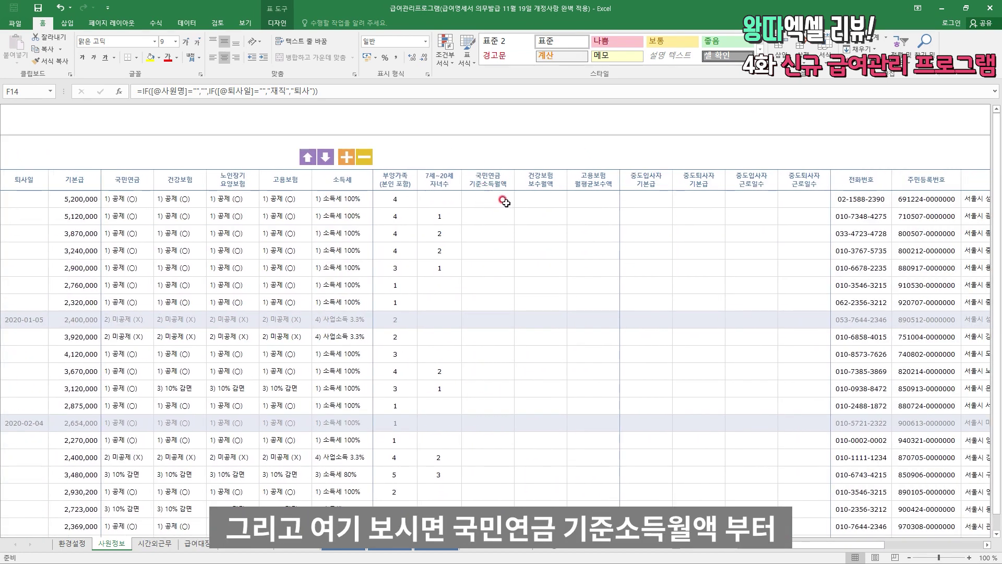
# Review the overtime records on the 시간외근무 sheet and the work-hour fields on the 급여명세서 sheet.
pyautogui.click(145, 546)
pyautogui.click(341, 158)
pyautogui.hotkey('ctrl', 'Home')
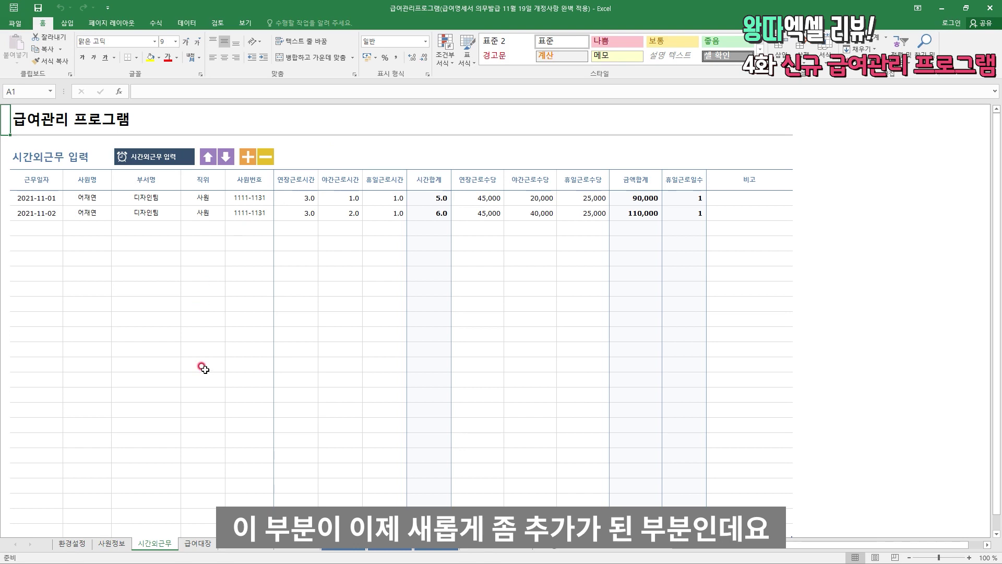
pyautogui.hotkey('ctrl', 'pagedown')
pyautogui.hotkey('ctrl', 'pagedown')
pyautogui.hotkey('ctrl', 'pagedown')
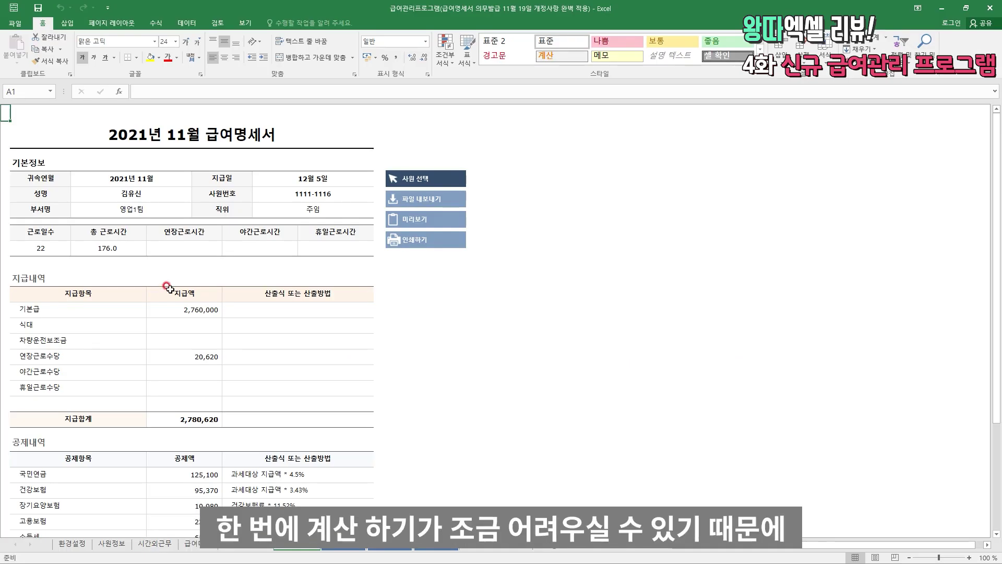
# Open the 시간외근무 입력 form on the 시간외근무 sheet, select the 영업1팀 employee and set the work date to 2021-11-18.
pyautogui.click(152, 544)
pyautogui.click(162, 157)
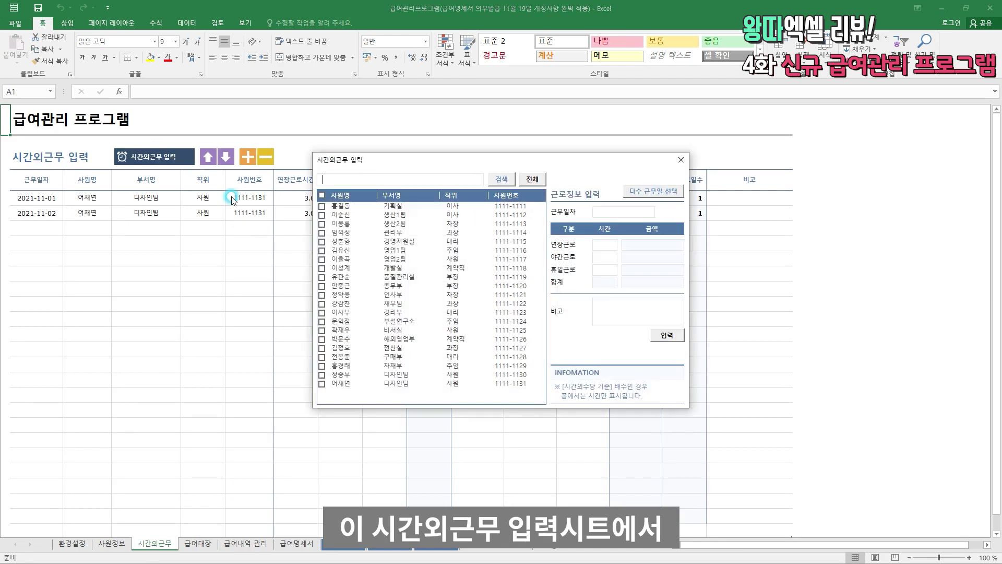
pyautogui.click(321, 251)
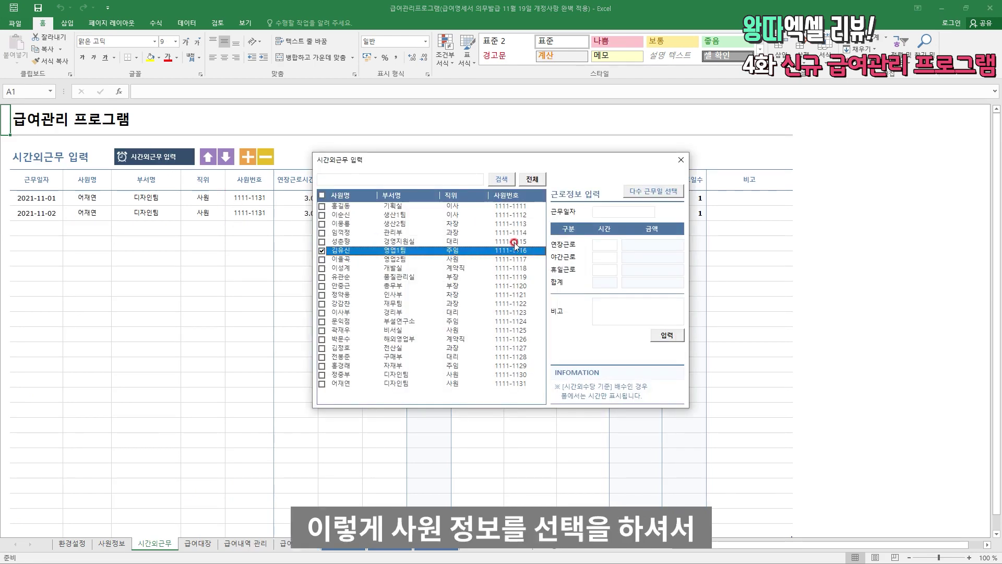
pyautogui.click(635, 194)
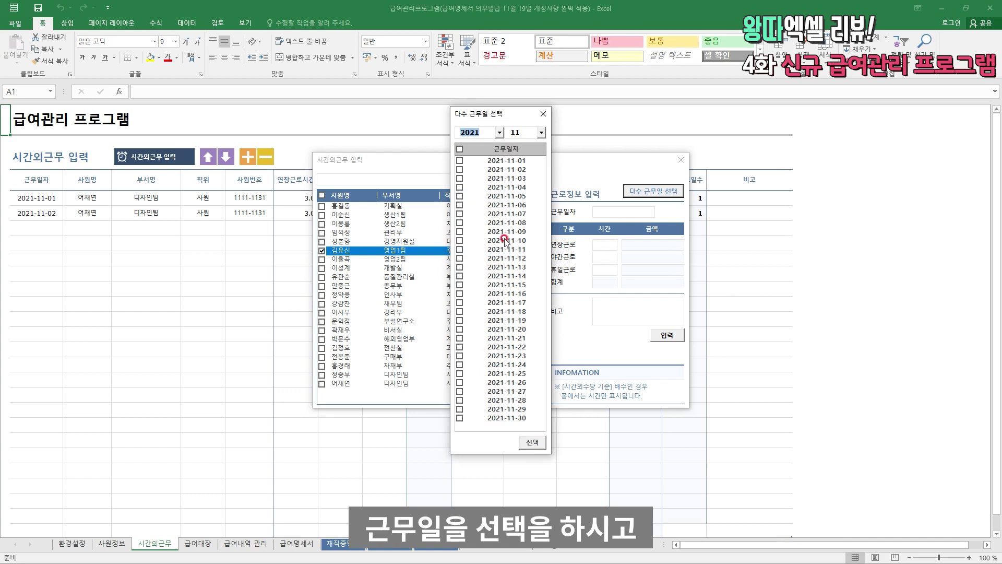
pyautogui.click(544, 113)
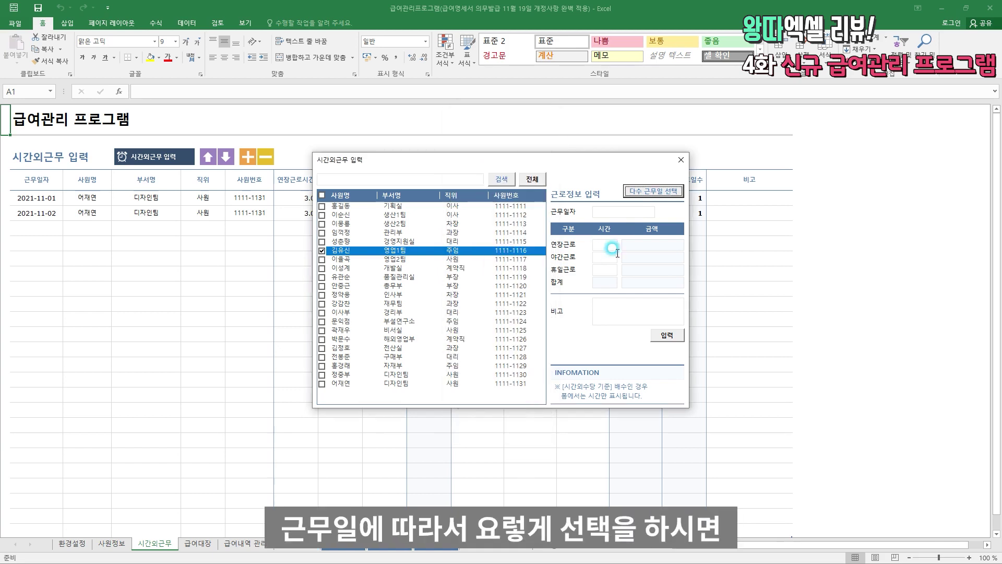
pyautogui.click(609, 218)
pyautogui.click(519, 285)
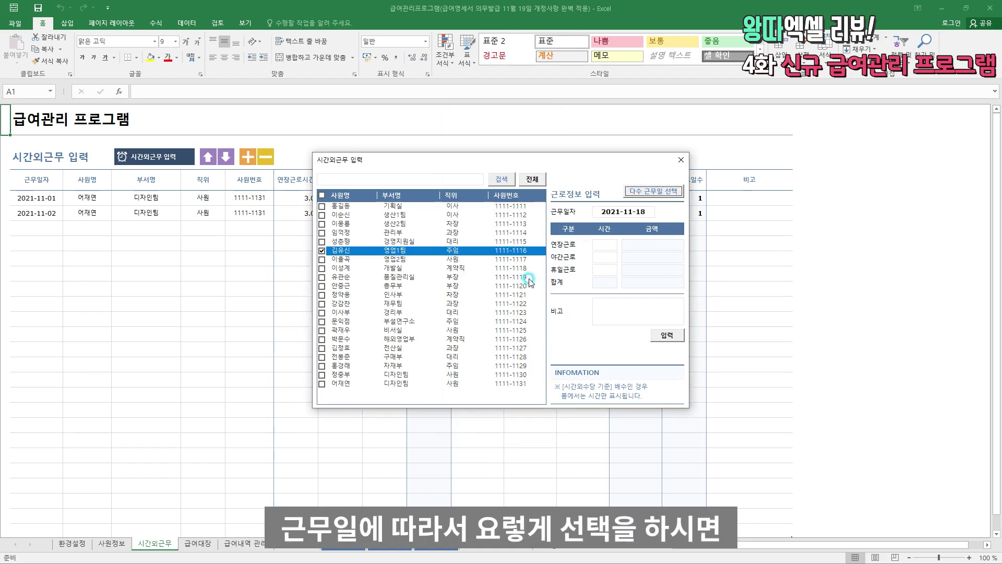
# Enter 1 hour for 연장근로, 2 for 야간근로 and 3 for 휴일근로, and close the form without submitting.
pyautogui.click(601, 240)
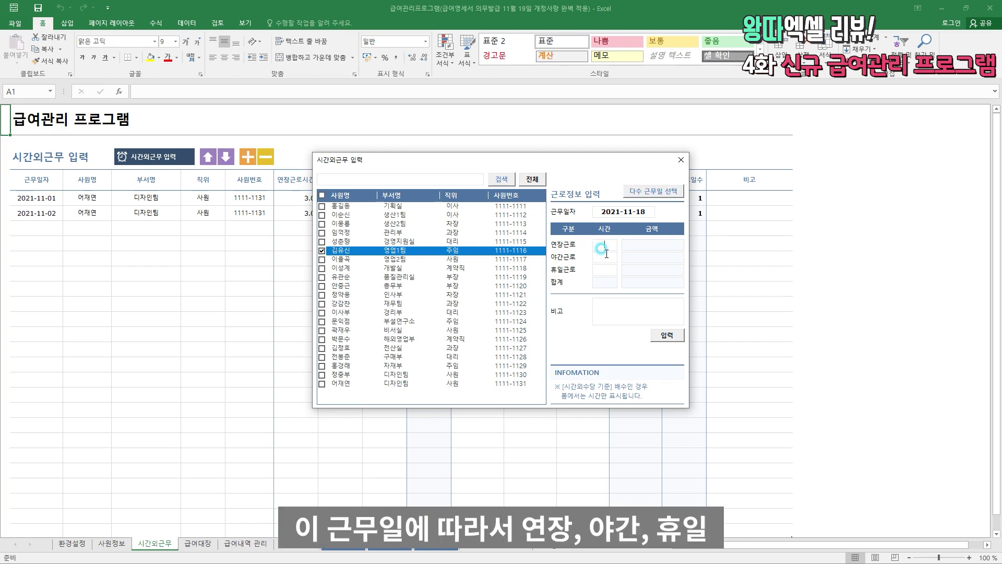
pyautogui.click(618, 267)
pyautogui.write('1')
pyautogui.press('Tab')
pyautogui.write('2')
pyautogui.write('3')
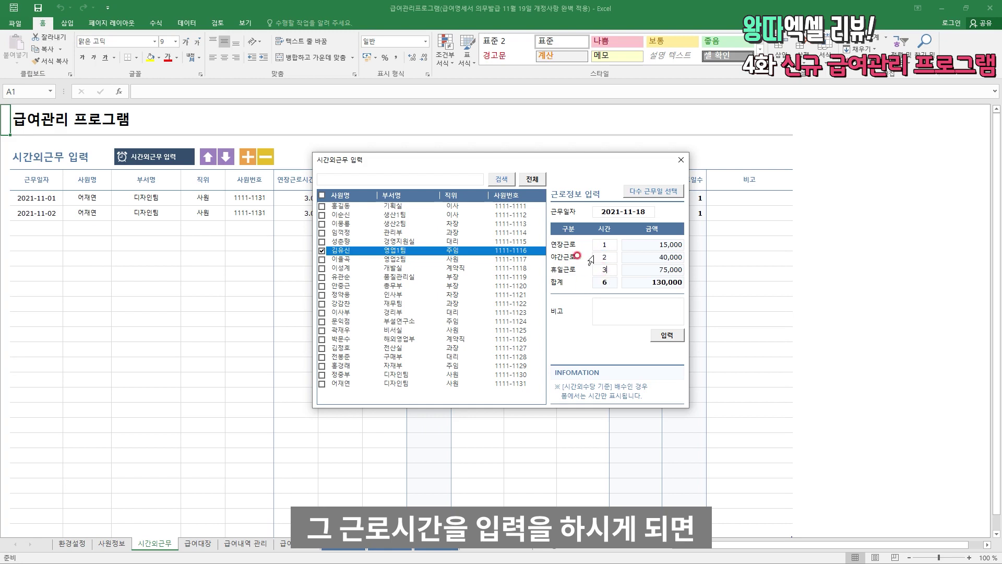
pyautogui.click(681, 160)
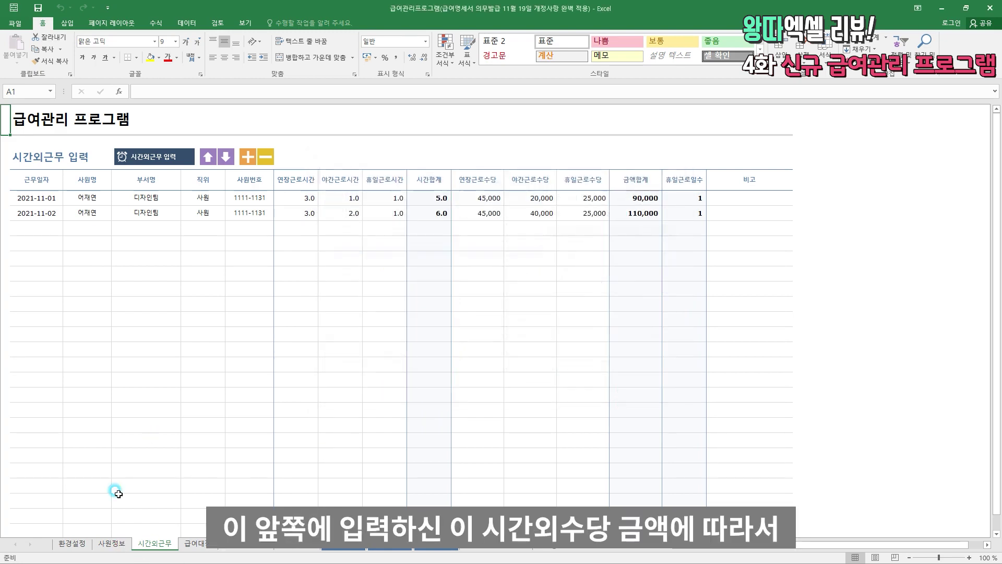
# Compare the hourly 시간외수당 금액 기준 on the 환경설정 sheet with the calculated allowances on the 시간외근무 sheet.
pyautogui.click(85, 545)
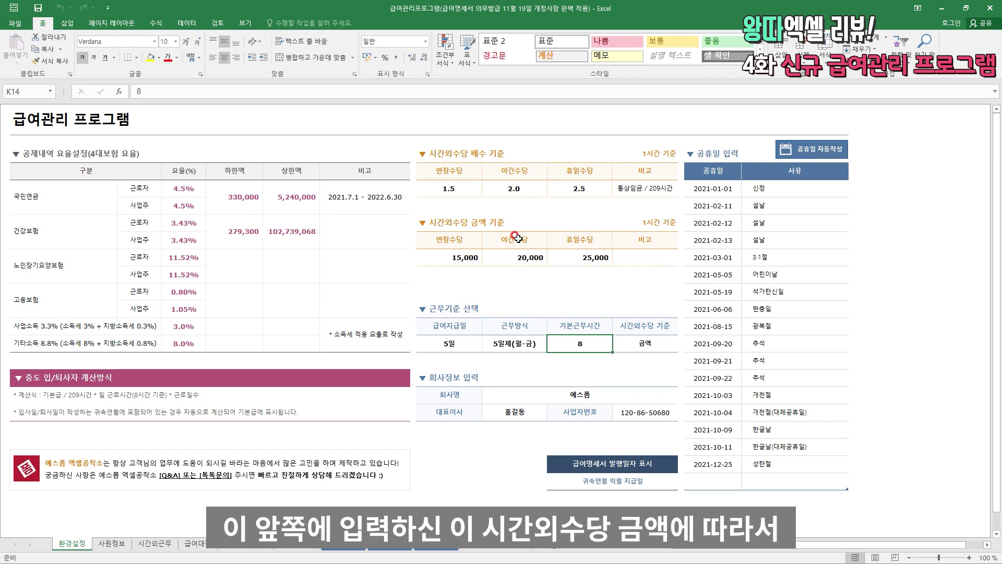
pyautogui.click(144, 543)
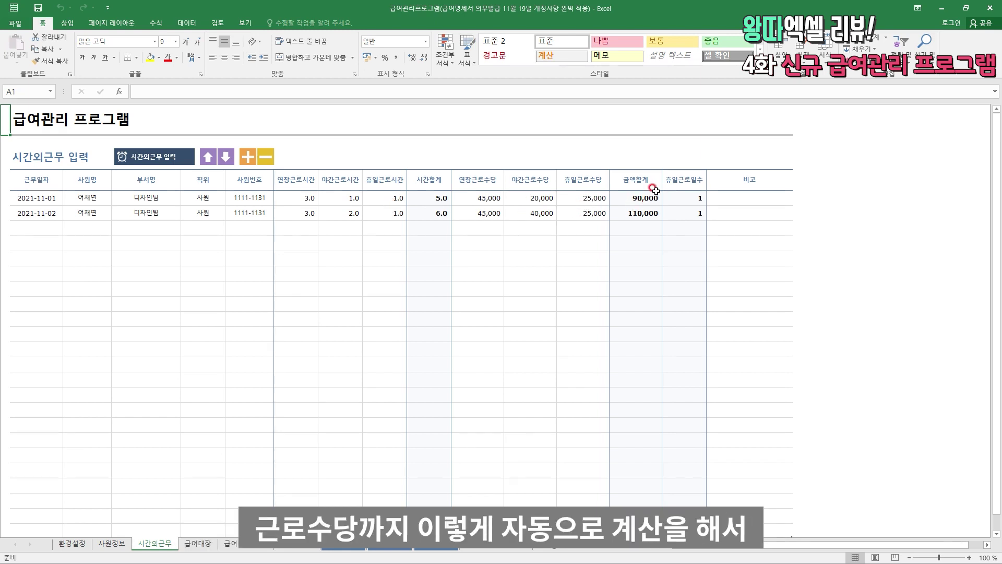
pyautogui.scroll(-2, 642, 190)
pyautogui.scroll(2, 642, 191)
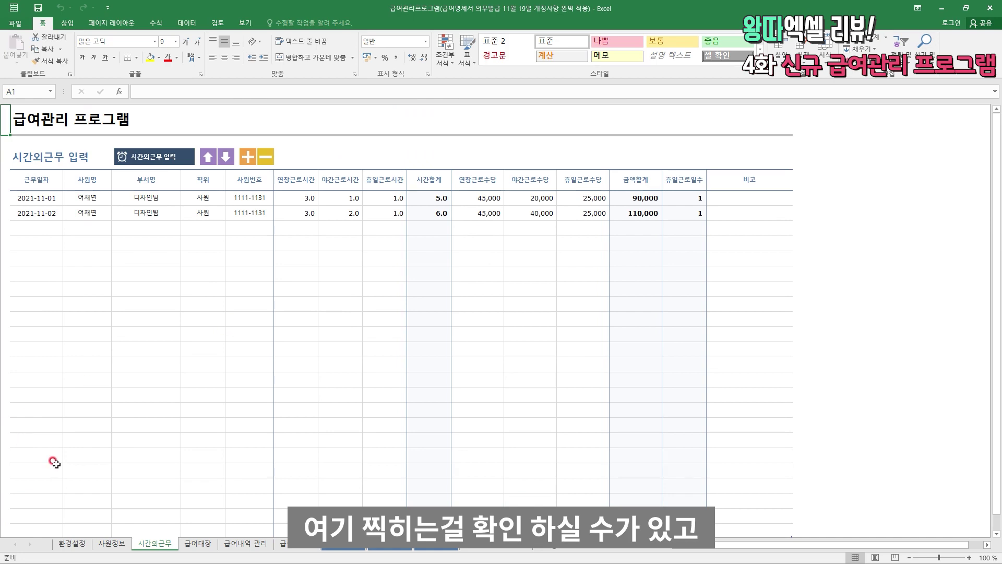
# Review the 급여대장 sheet against the overtime records and check its 귀속연월 선택 and 전월급여 불러오기 functions without applying them.
pyautogui.click(197, 544)
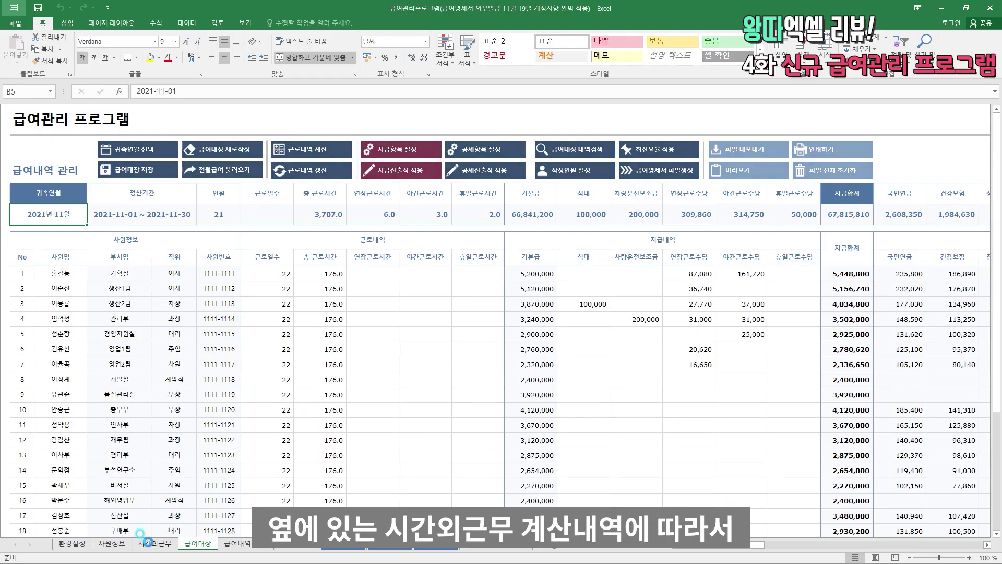
pyautogui.hotkey('ctrl', 'pageup')
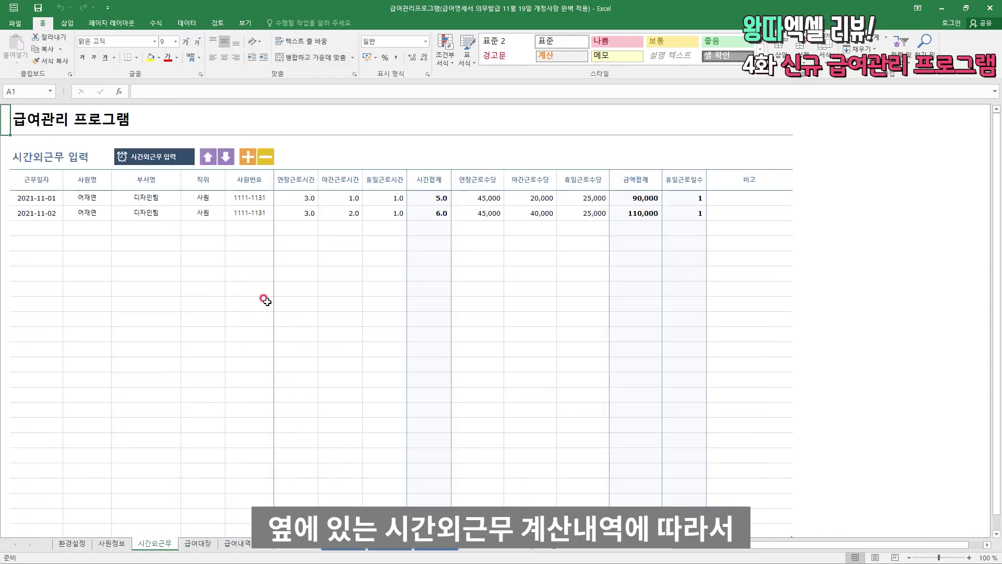
pyautogui.click(184, 545)
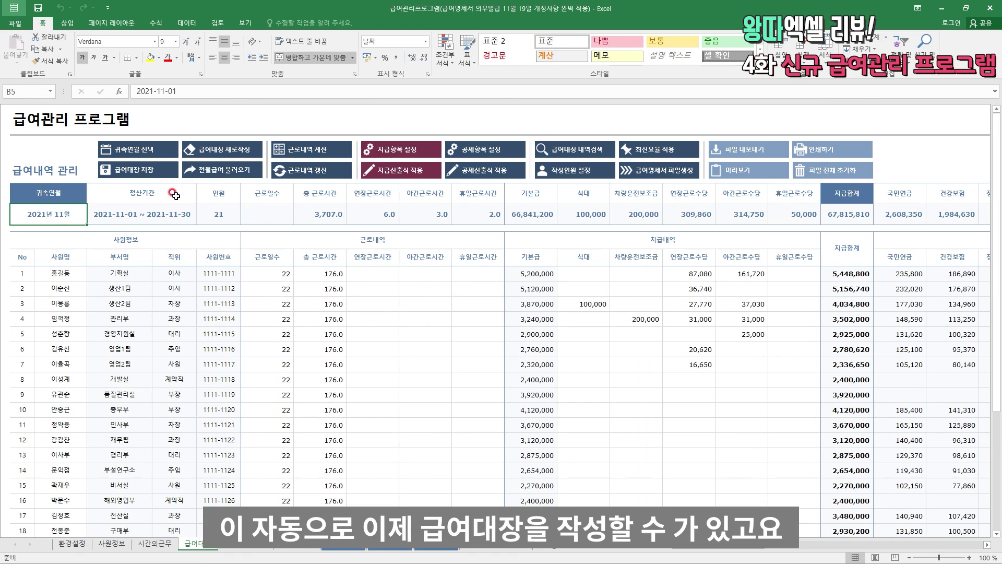
pyautogui.click(158, 156)
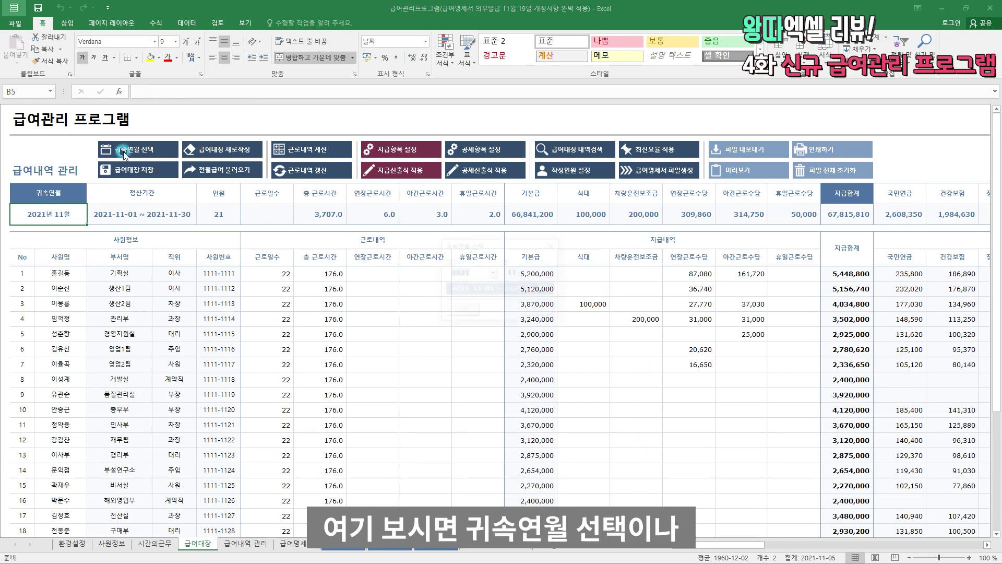
pyautogui.click(554, 245)
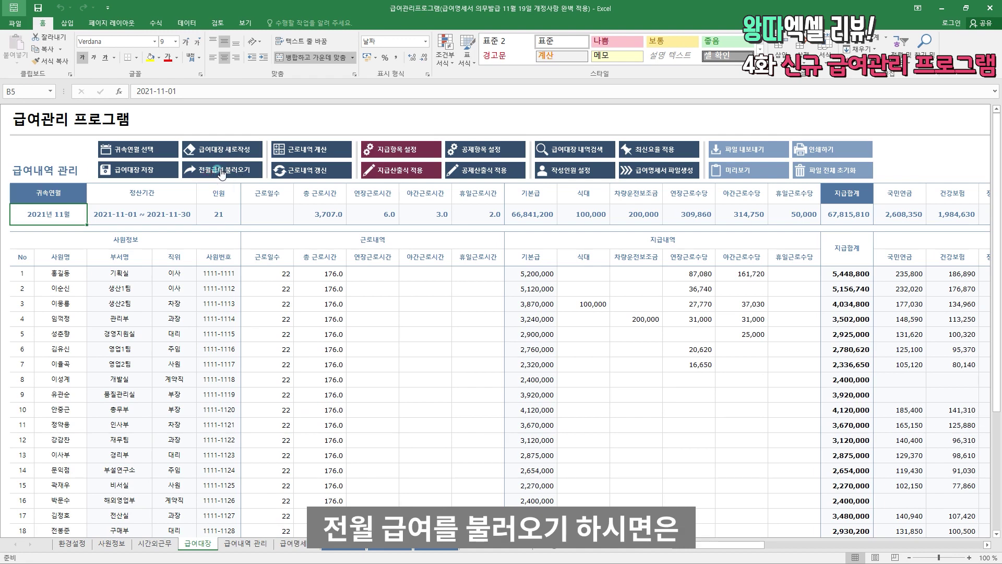
pyautogui.click(571, 265)
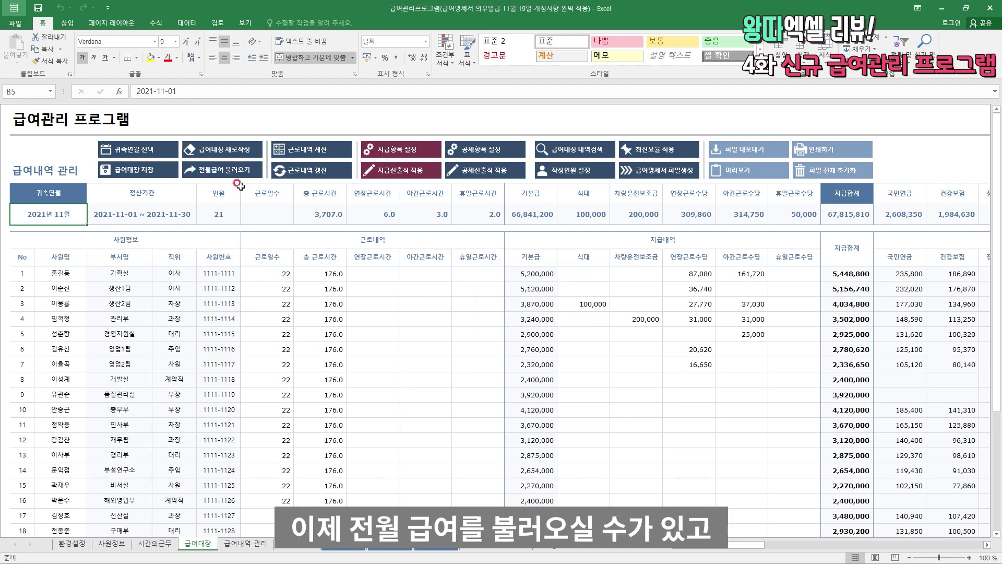
# View the 근로내역 계산, 지급항목 설정 and 공제항목 설정 dialogs on the 급여대장 sheet, closing each without changes.
pyautogui.click(315, 145)
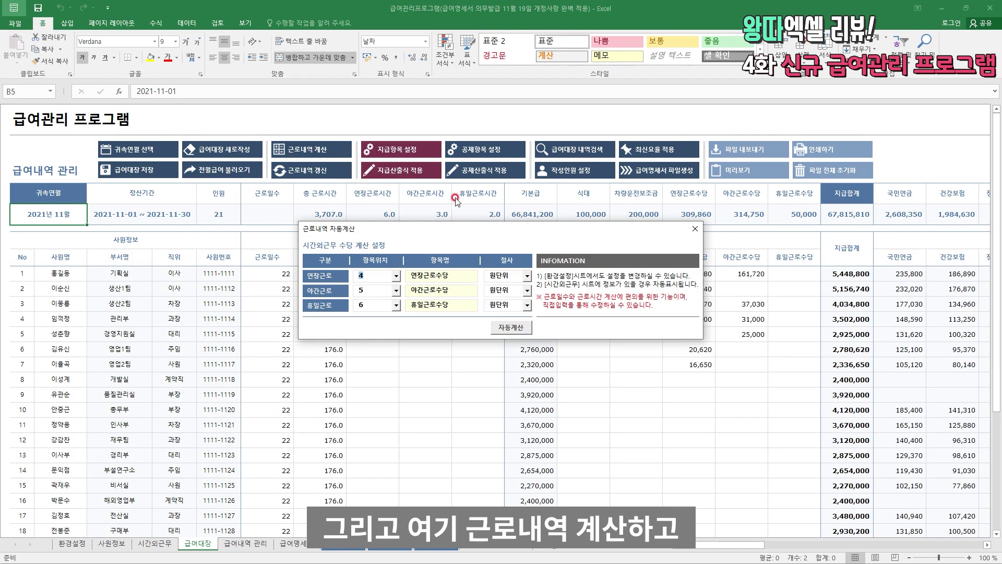
pyautogui.click(695, 229)
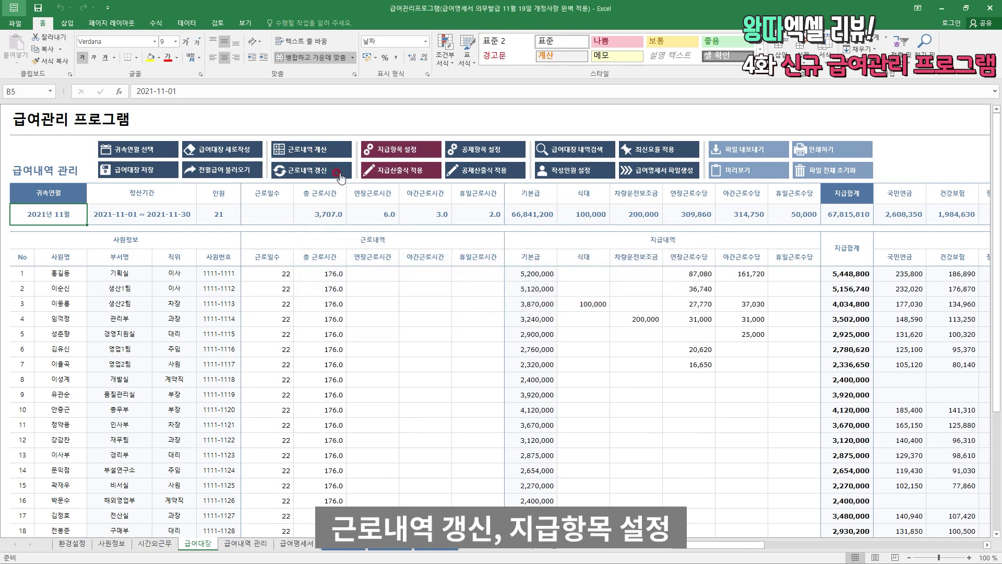
pyautogui.click(403, 151)
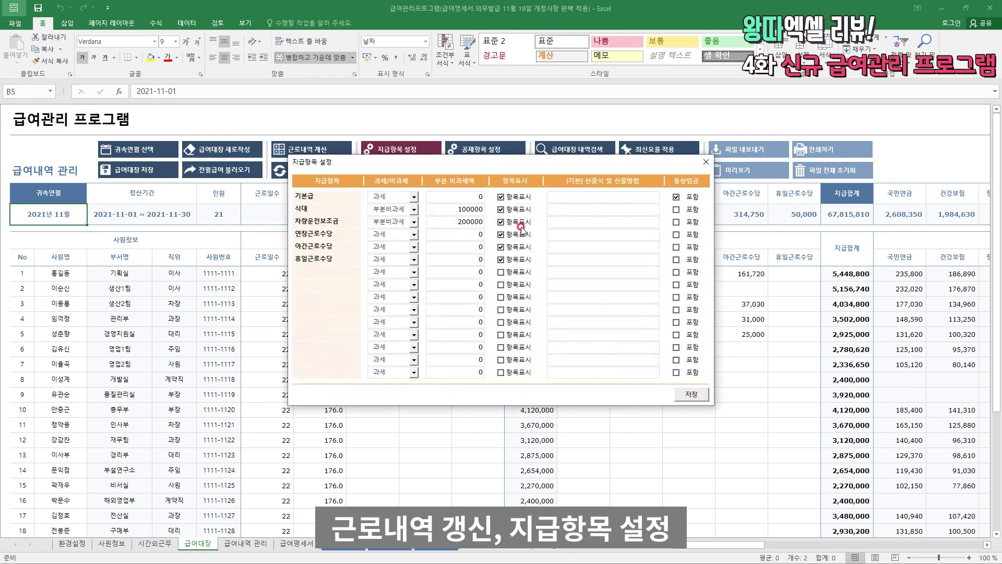
pyautogui.click(705, 162)
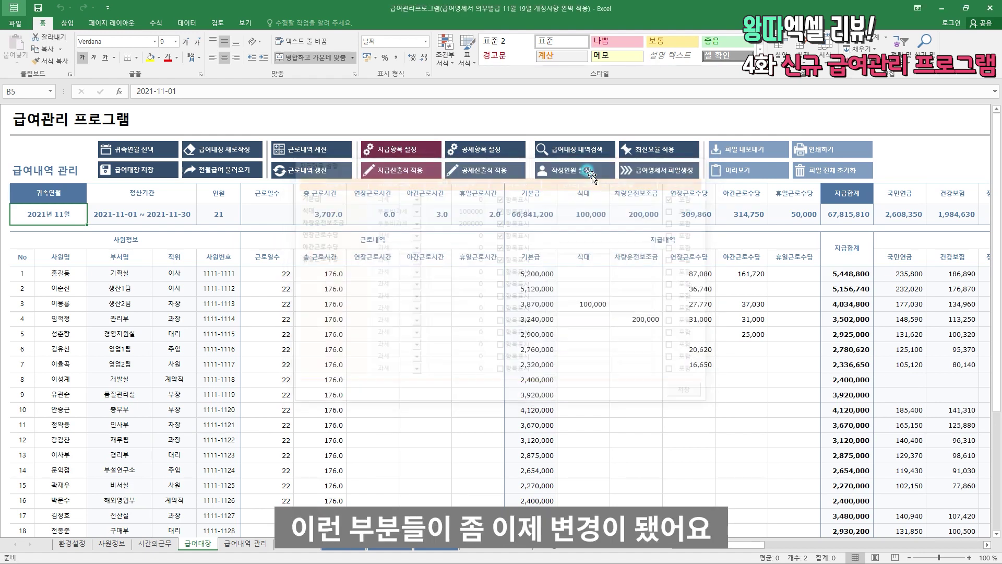
pyautogui.click(500, 150)
pyautogui.click(647, 161)
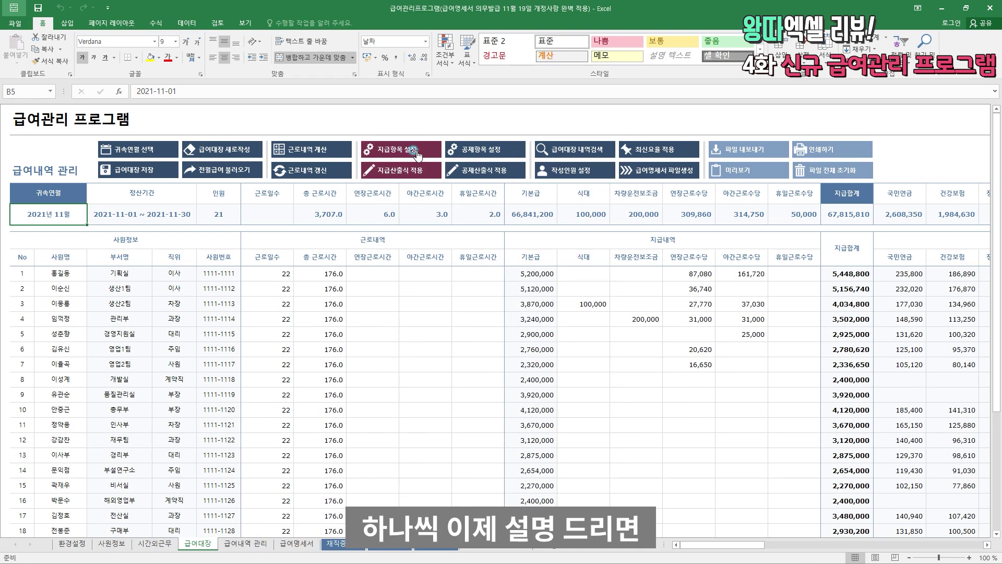
# Open 지급항목 설정 and examine the 과세/비과세 choices for 기본급 and 식대.
pyautogui.click(417, 154)
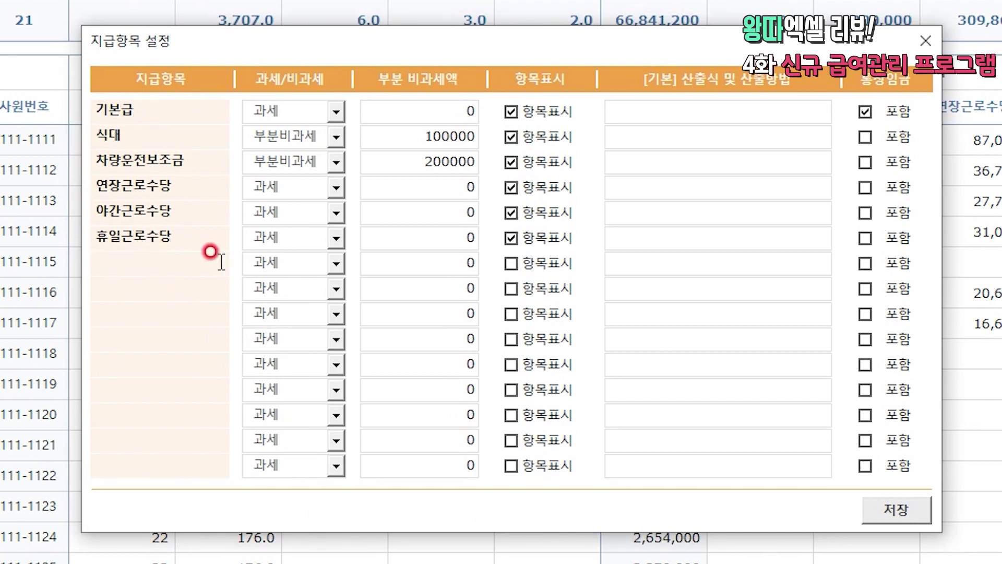
pyautogui.click(337, 111)
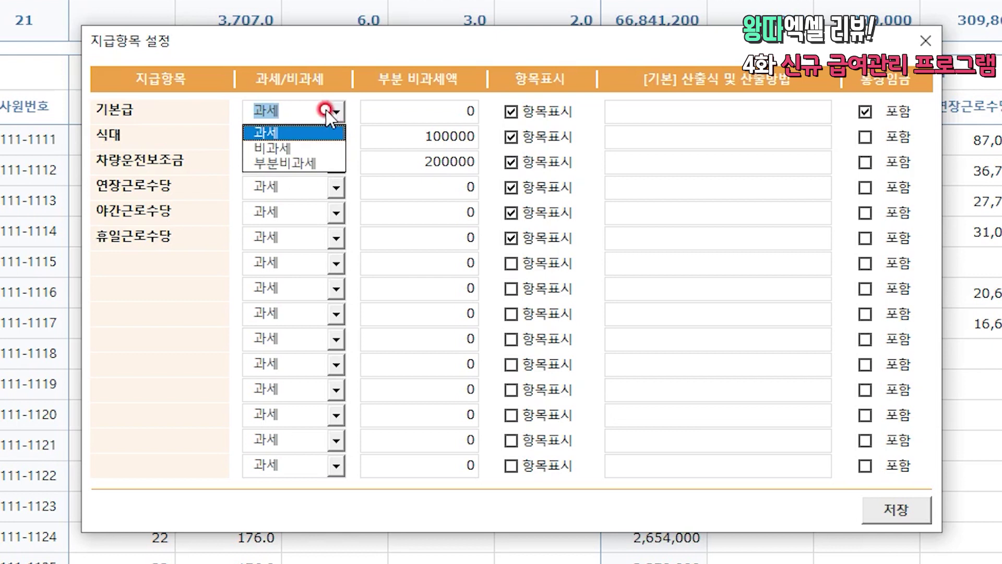
pyautogui.click(329, 111)
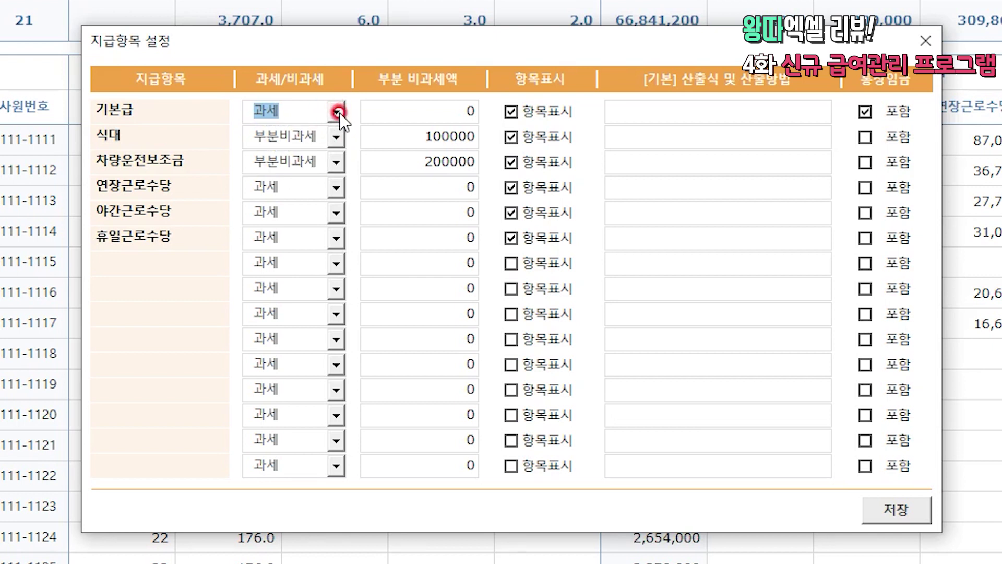
pyautogui.click(336, 137)
pyautogui.click(333, 137)
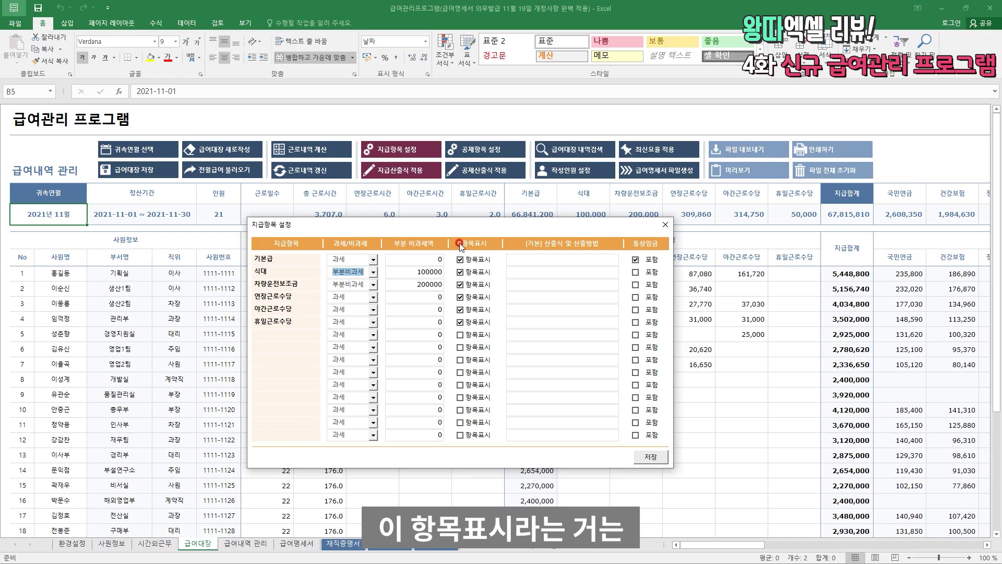
# Turn off 항목표시 for 차량운전보조금 in the payment item settings and save to hide its ledger column.
pyautogui.moveTo(457, 226); pyautogui.dragTo(263, 262)
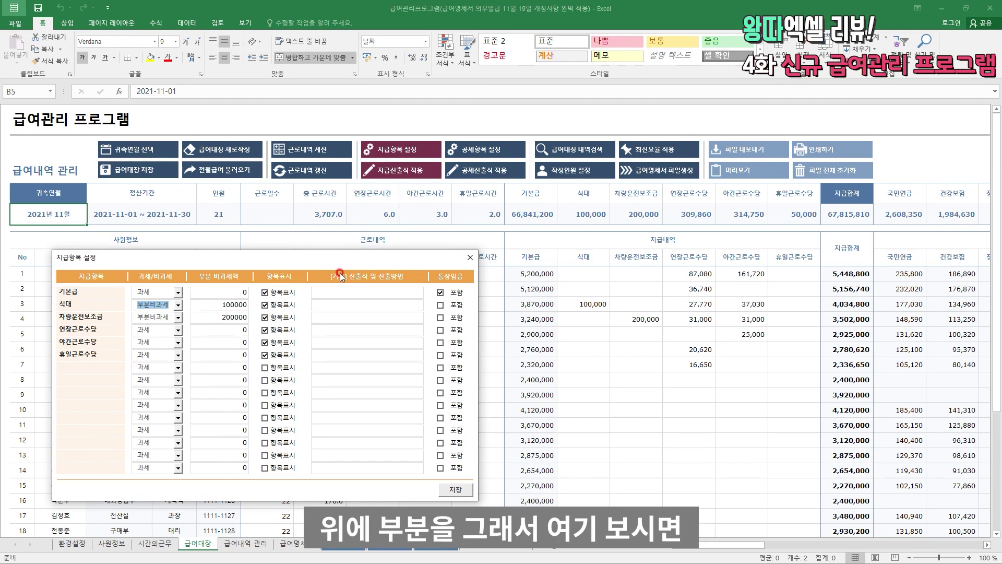
pyautogui.moveTo(364, 268); pyautogui.dragTo(387, 292)
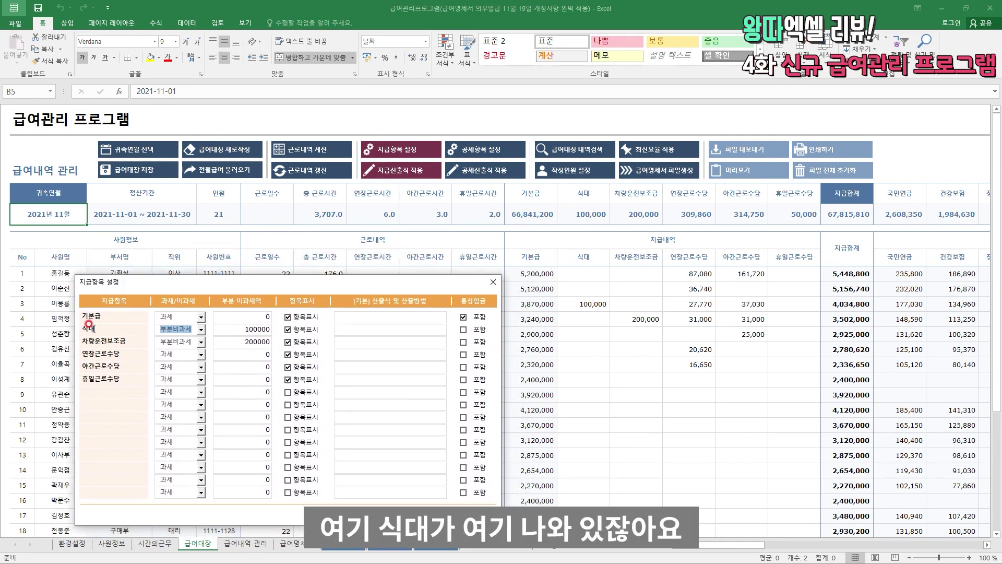
pyautogui.click(288, 342)
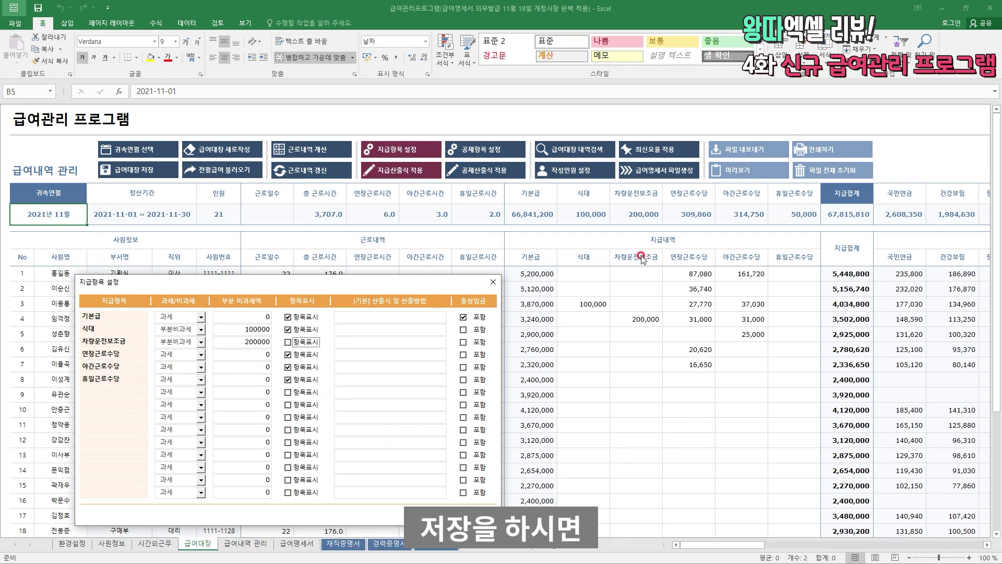
pyautogui.click(493, 282)
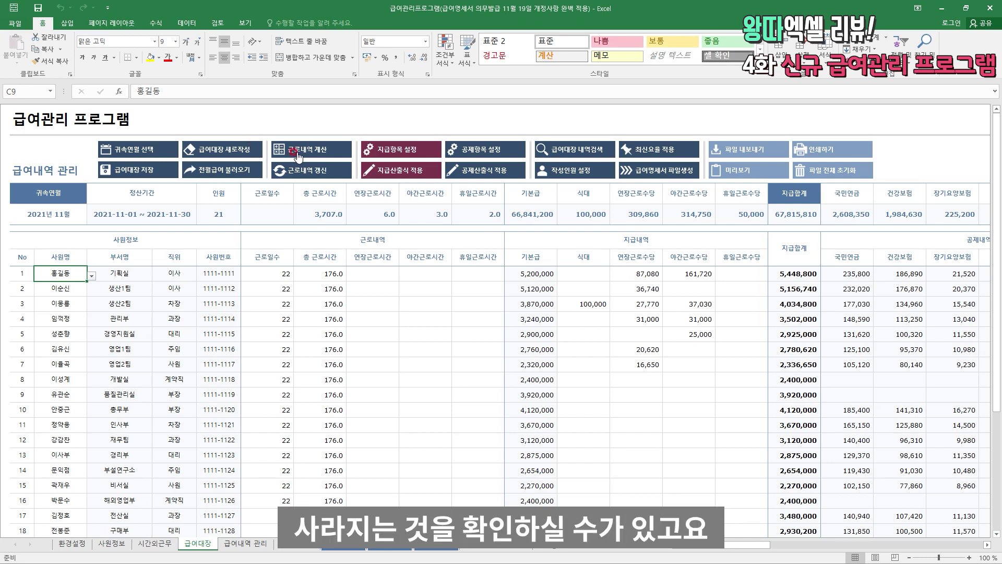
# Reopen 지급항목 설정, turn 항목표시 back on for 차량운전보조금, and examine the formula and 통상임금 columns.
pyautogui.click(400, 151)
pyautogui.click(413, 272)
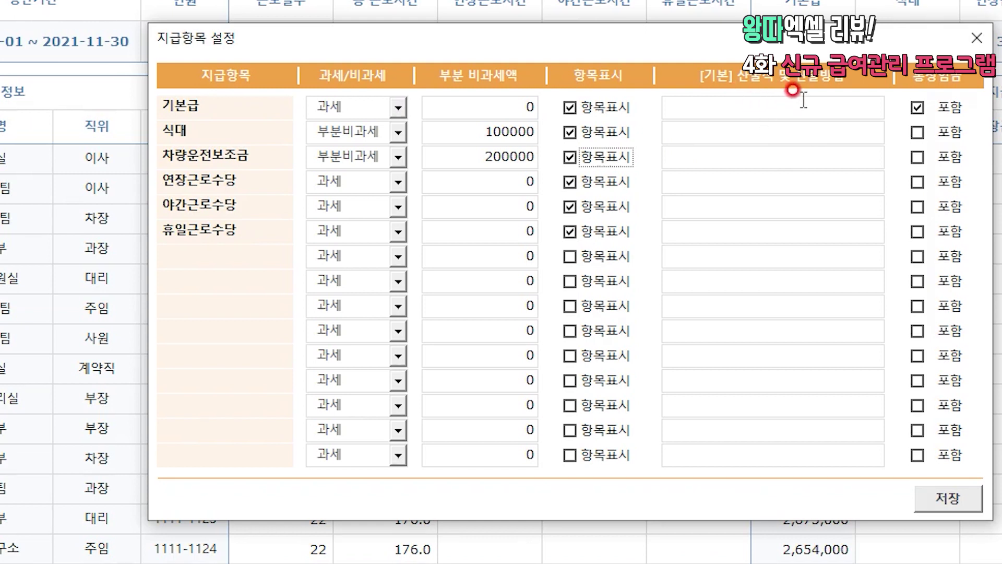
pyautogui.moveTo(799, 42); pyautogui.dragTo(676, 67)
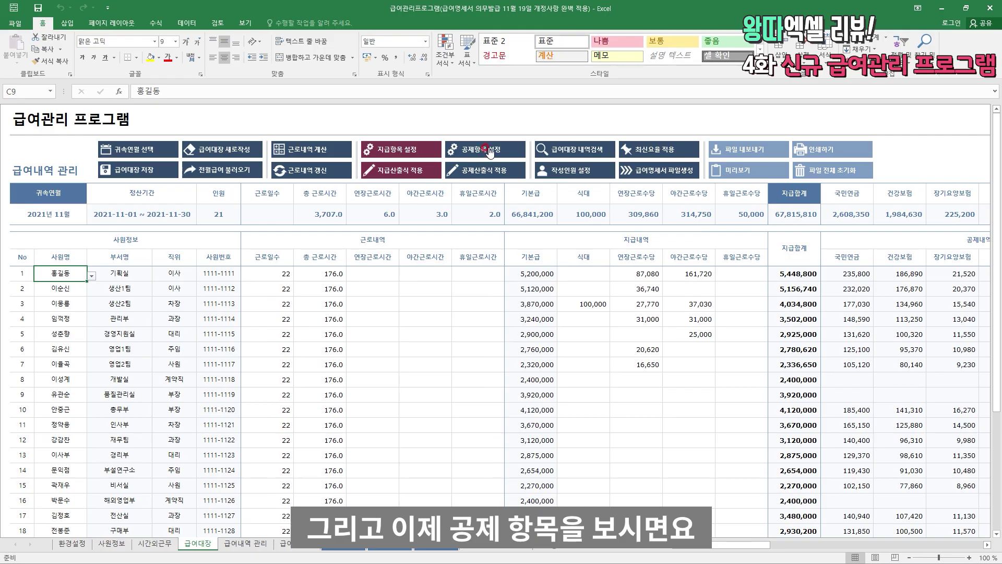
# Open 공제항목 설정 and examine the 절사 rounding choices for 국민연금, the display flags and the basic formulas.
pyautogui.click(490, 151)
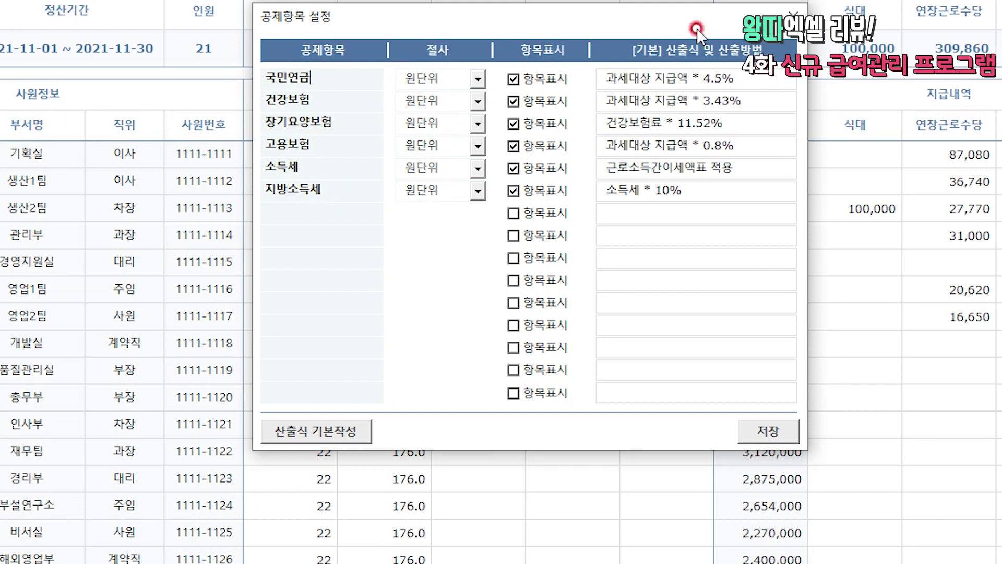
pyautogui.moveTo(697, 28); pyautogui.dragTo(734, 203)
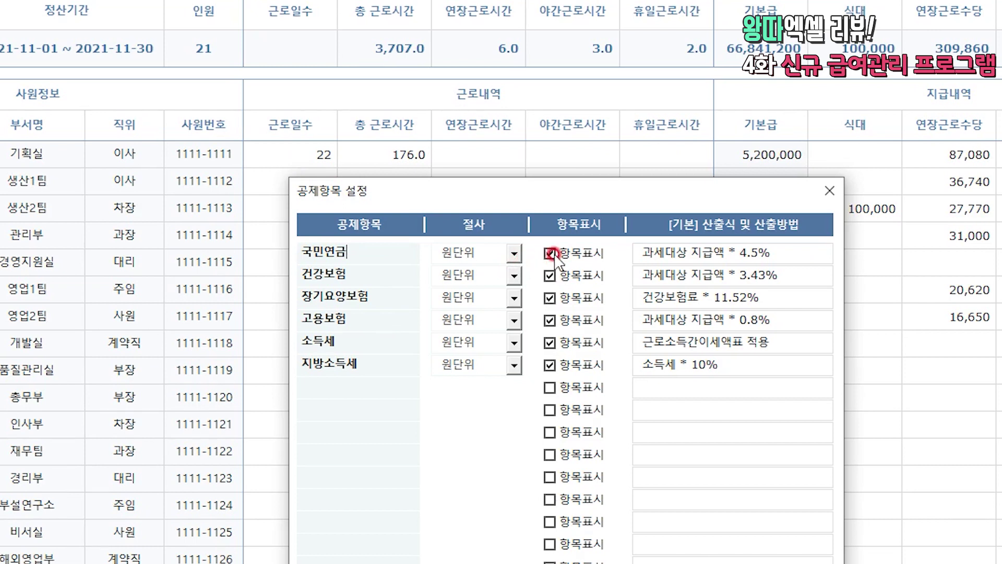
pyautogui.click(514, 254)
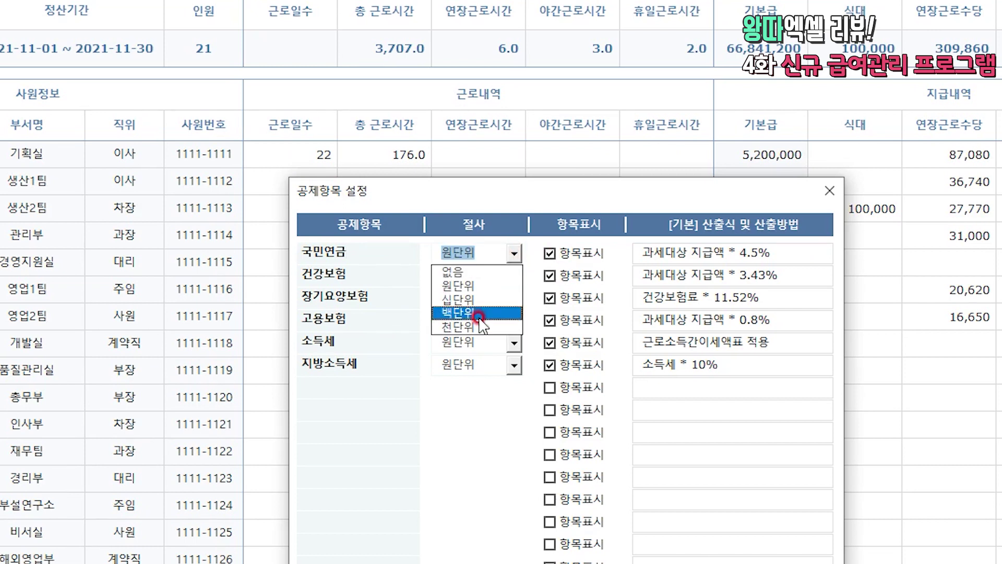
pyautogui.click(515, 253)
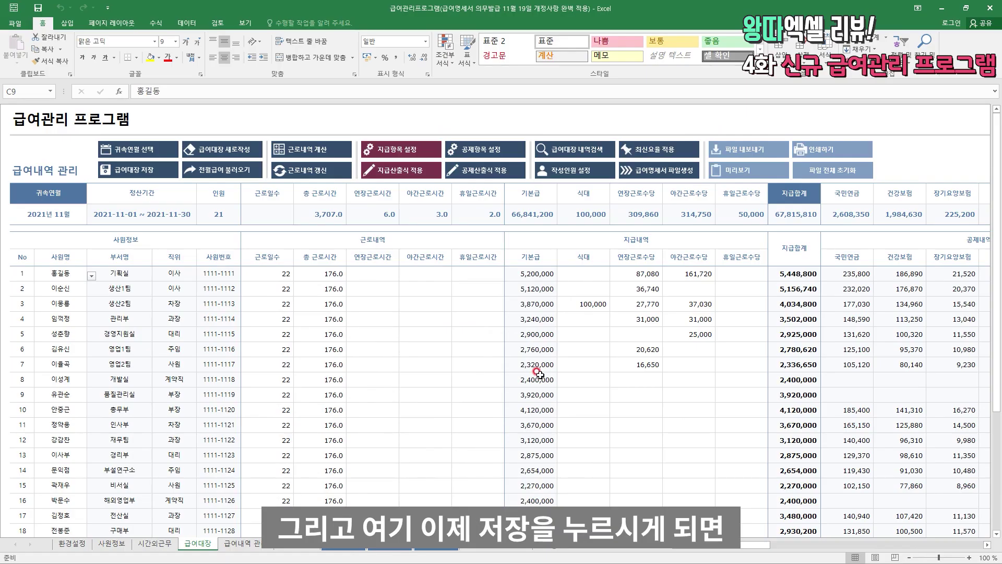
# Examine the 지급 and 공제 산출내역 columns at the far end of the 급여대장 sheet, including a 국민연금 formula entry.
pyautogui.moveTo(745, 545); pyautogui.dragTo(955, 544)
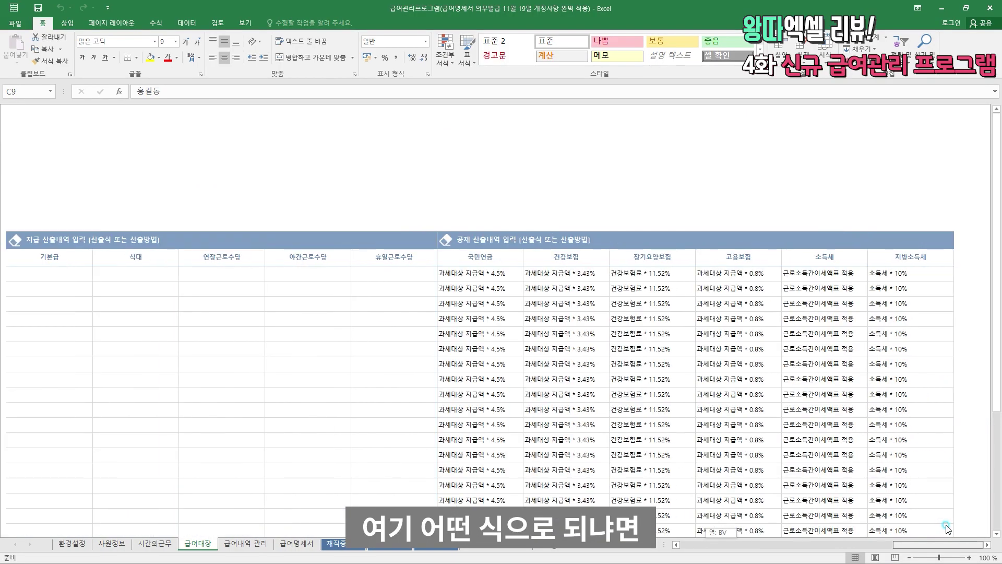
pyautogui.scroll(-2, 594, 313)
pyautogui.scroll(-1, 594, 313)
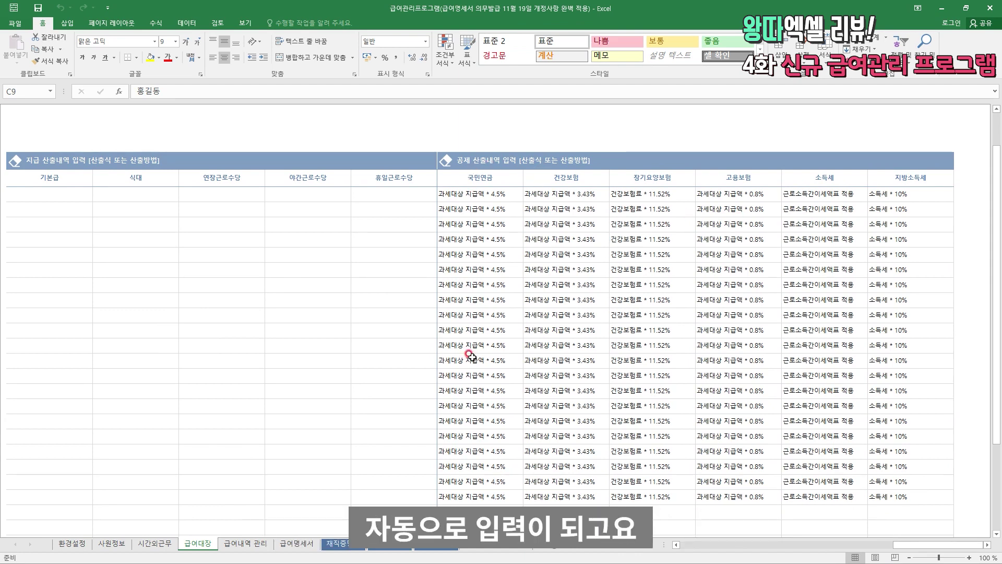
pyautogui.click(518, 209)
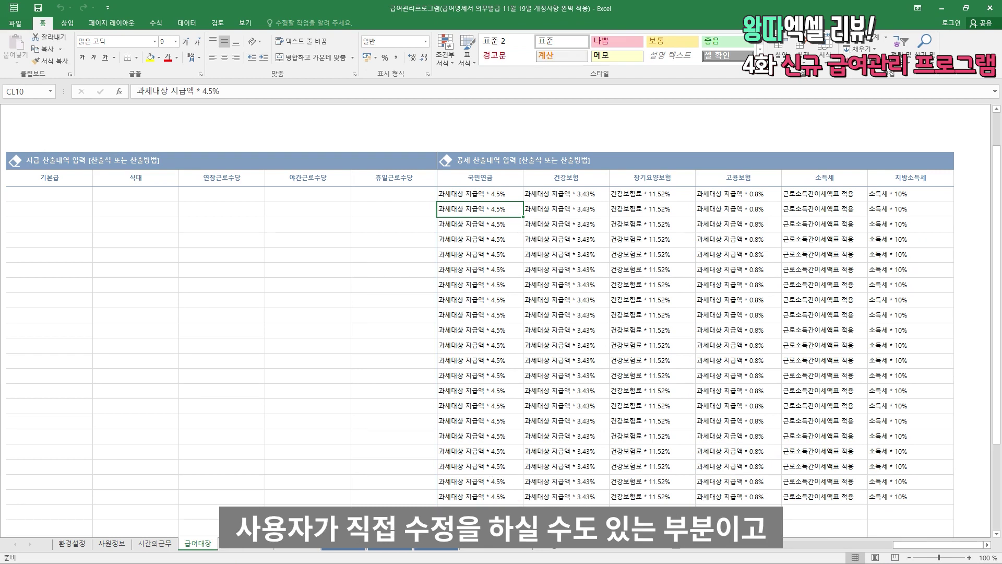
pyautogui.moveTo(899, 545); pyautogui.dragTo(653, 559)
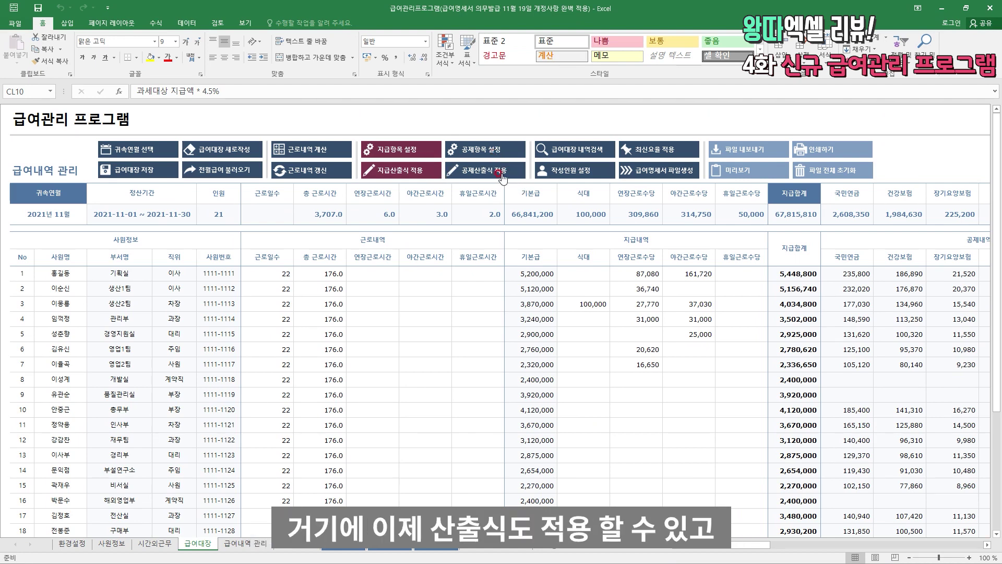
# Start 지급산출식 적용, decline applying the preset payment contents, and review the ledger's formula columns.
pyautogui.click(399, 172)
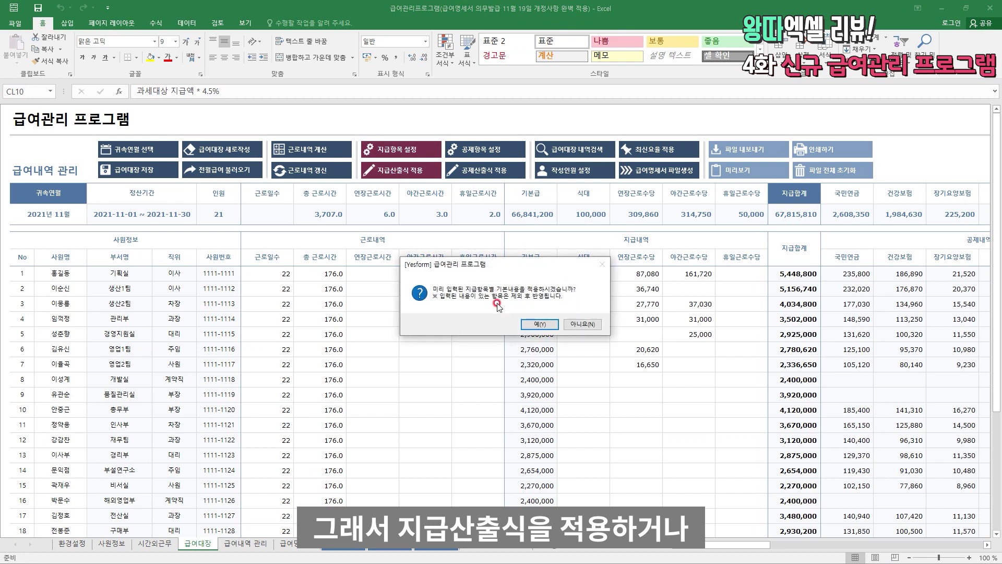
pyautogui.click(582, 322)
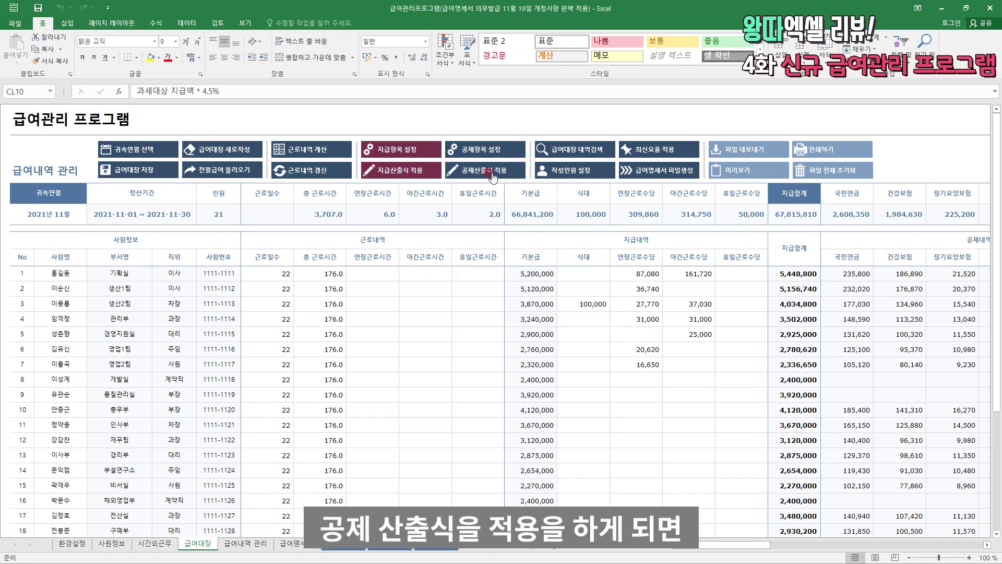
pyautogui.moveTo(729, 546); pyautogui.dragTo(680, 550)
# Open 급여대장 내역검색 to view the saved 2021 payroll records.
pyautogui.click(583, 179)
pyautogui.click(584, 150)
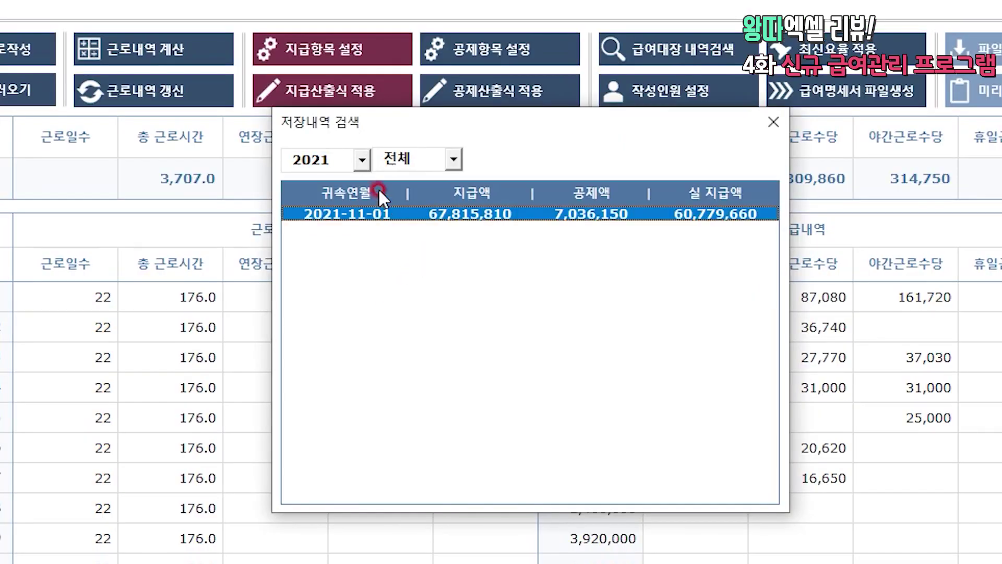
# Close the saved-record search, start 작성인원 설정, and look over the 급여대장 employee rows down to the 합계 row.
pyautogui.click(429, 238)
pyautogui.click(773, 126)
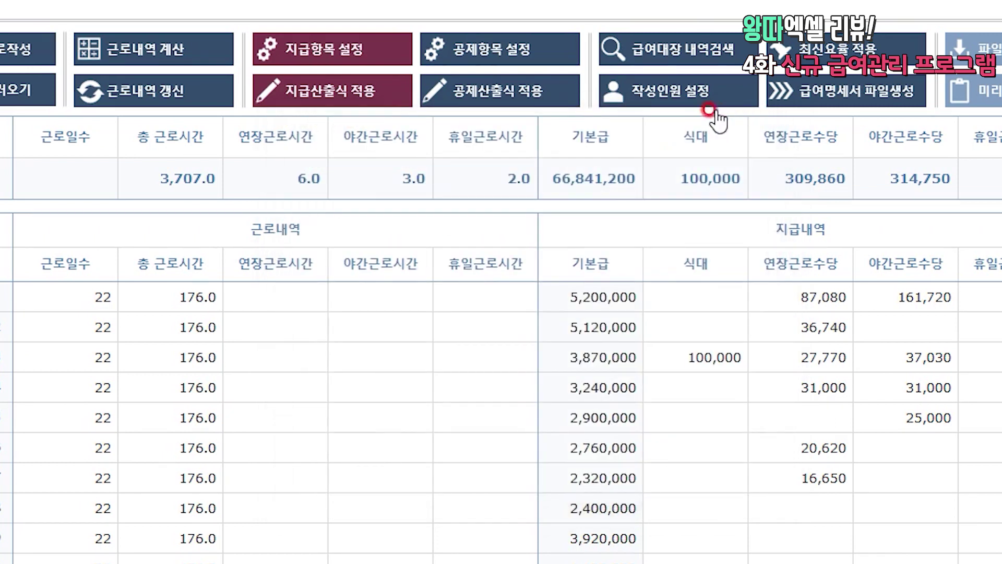
pyautogui.click(675, 89)
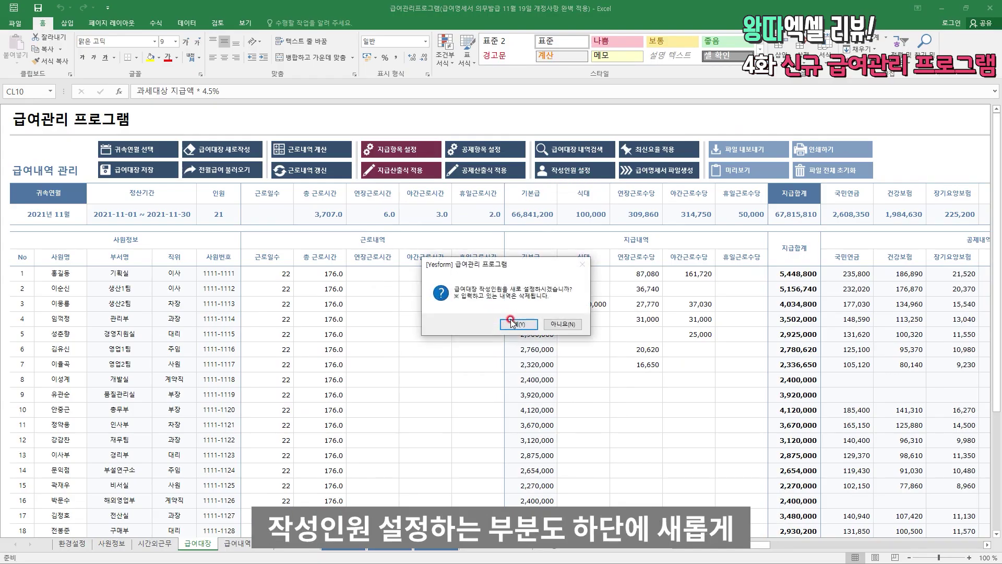
pyautogui.click(512, 322)
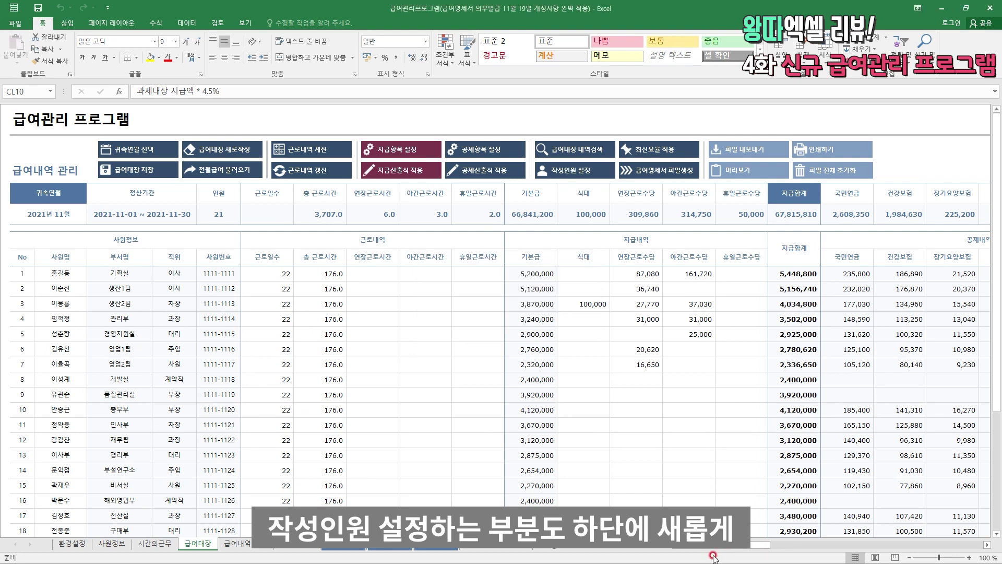
pyautogui.scroll(-4, 140, 418)
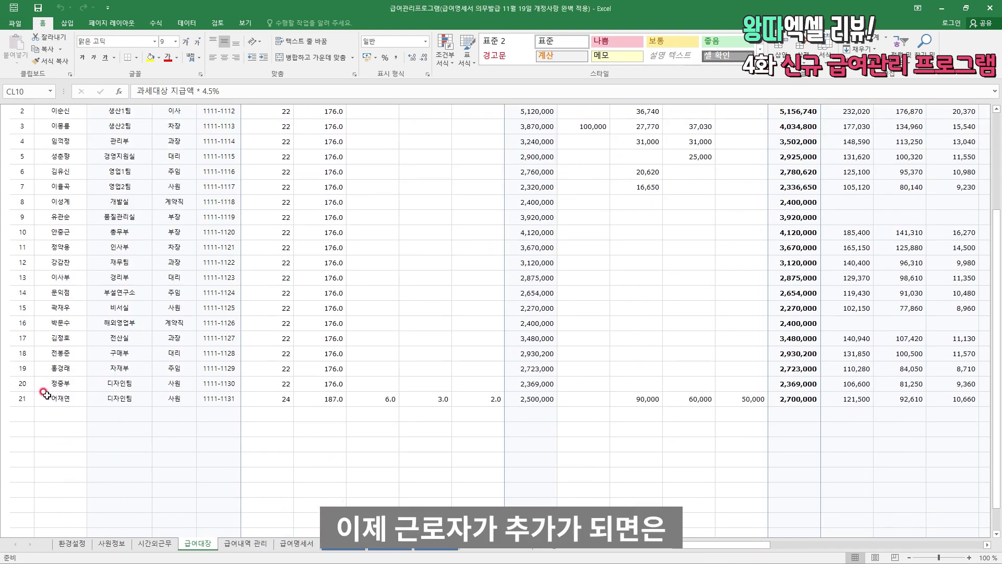
pyautogui.scroll(-1, 46, 395)
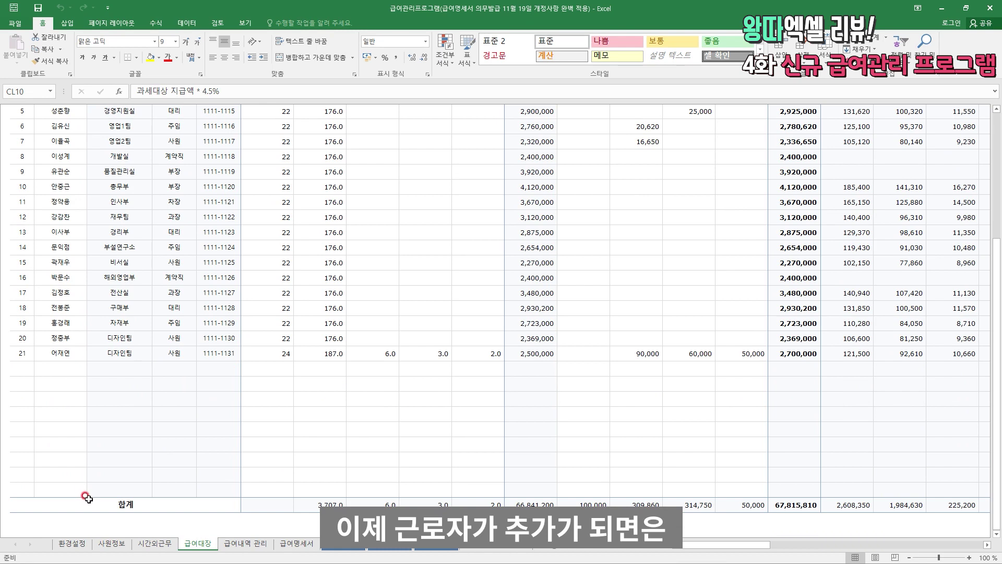
pyautogui.scroll(5, 45, 193)
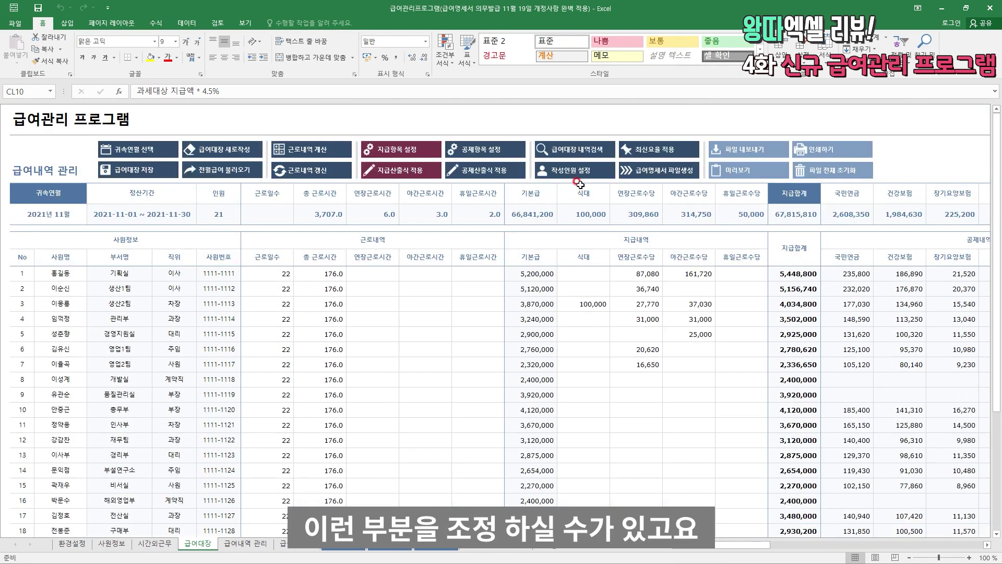
# Start 최신요율 적용 for the 4대보험 요율 and decline the rate change.
pyautogui.click(663, 150)
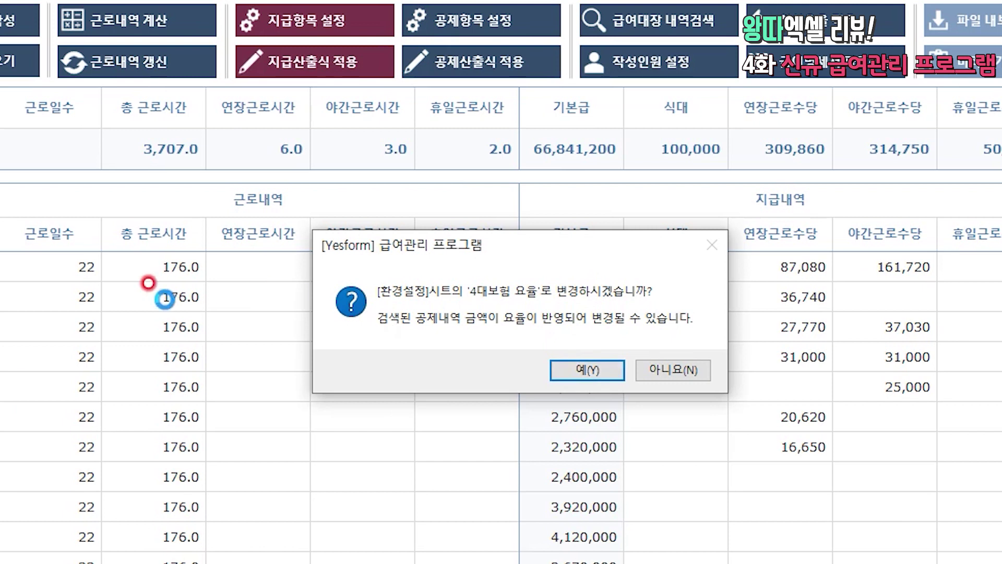
pyautogui.click(580, 377)
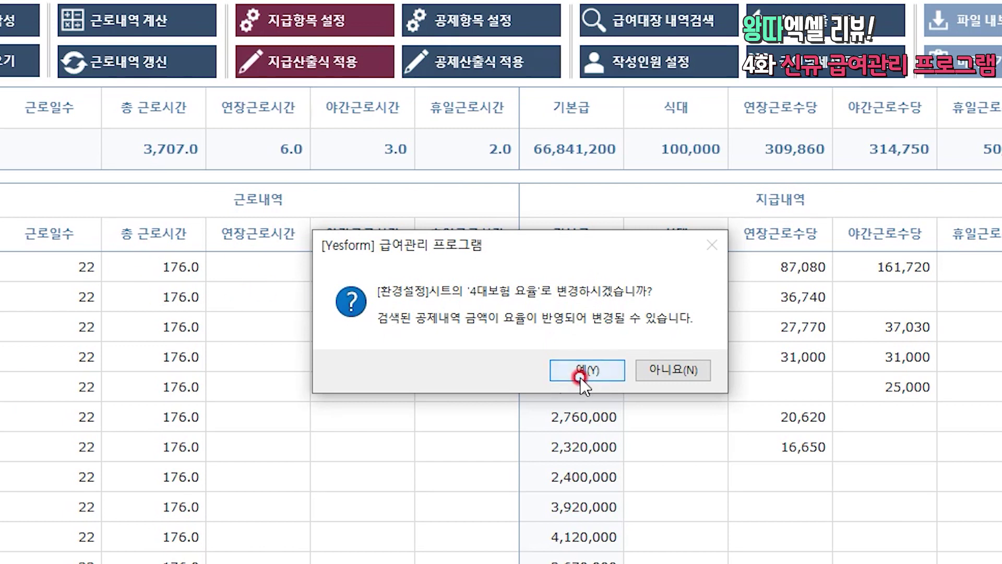
pyautogui.click(606, 369)
pyautogui.click(712, 240)
pyautogui.click(688, 371)
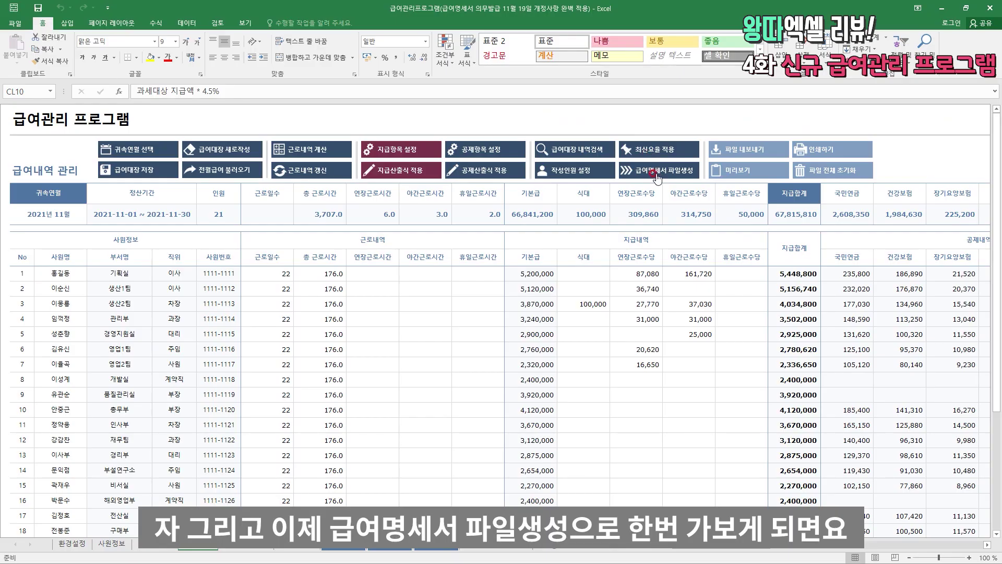
# Open 급여명세서 파일생성, mark the 생산2팀 차장 in the November 2021 list, review the file options, and close the dialog.
pyautogui.click(657, 176)
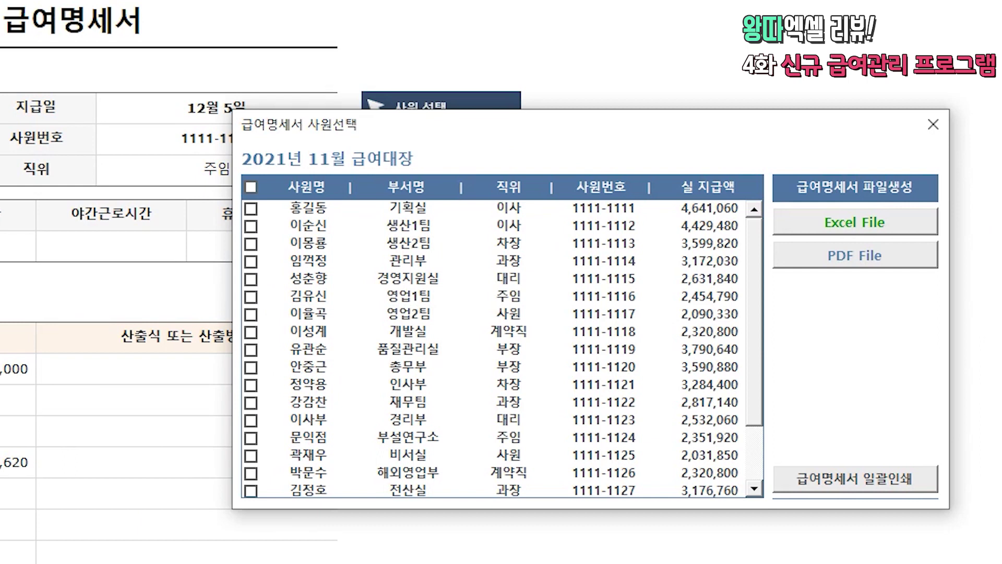
pyautogui.click(805, 239)
pyautogui.click(444, 243)
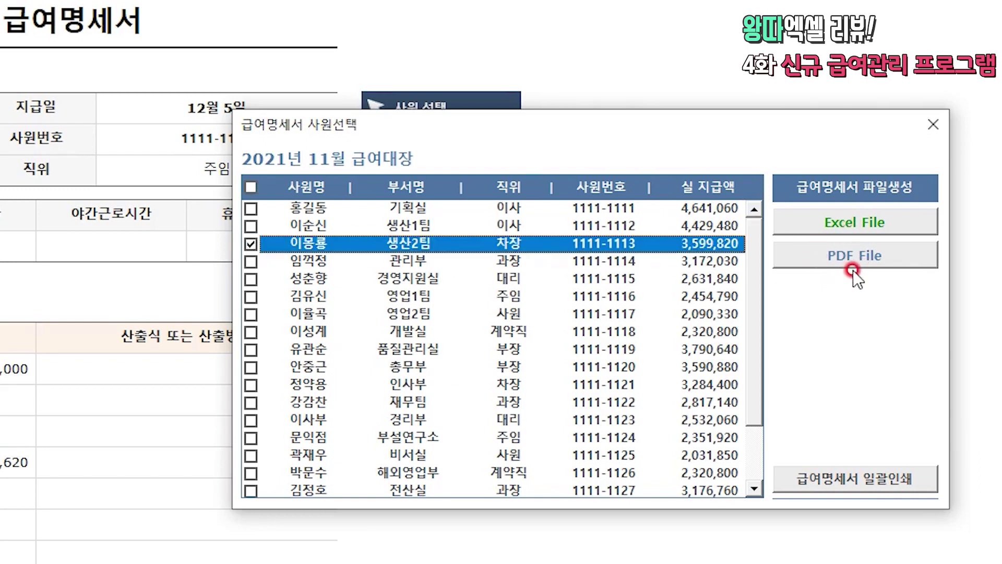
pyautogui.click(934, 125)
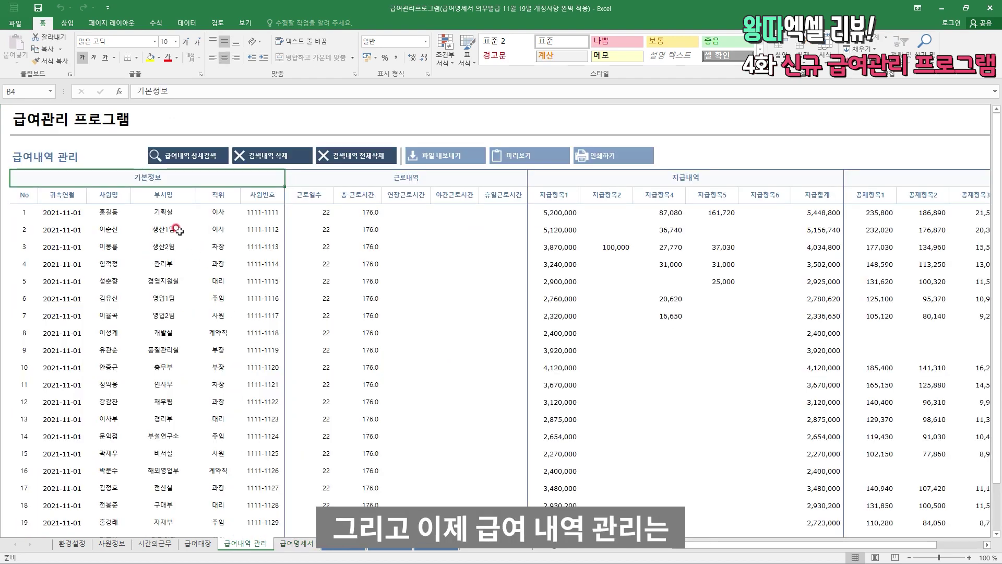
# Review the 급여내역 상세검색 criteria on the 급여내역 관리 sheet, close them, and view the payment, deduction and total columns.
pyautogui.click(173, 156)
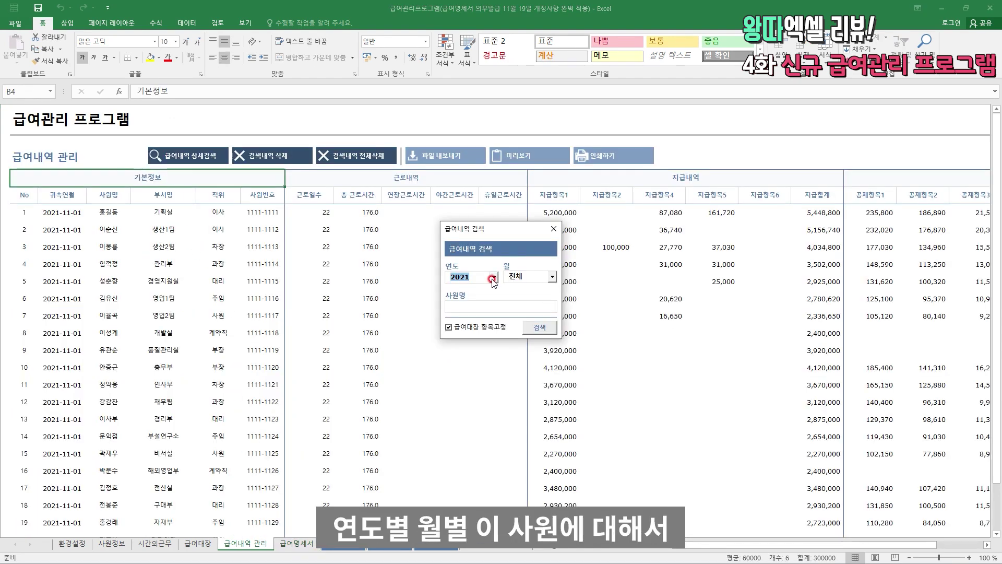
pyautogui.click(505, 306)
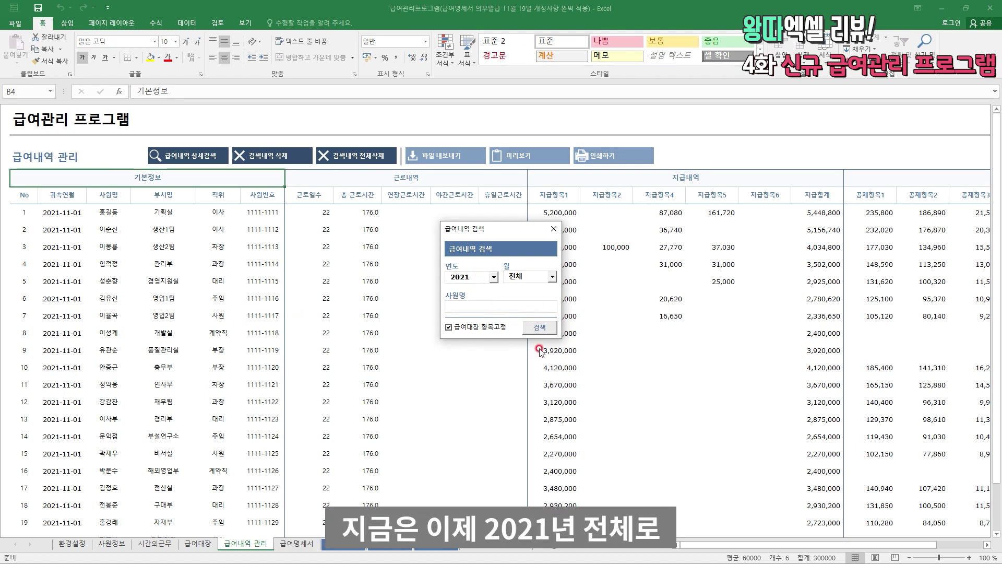
pyautogui.click(553, 229)
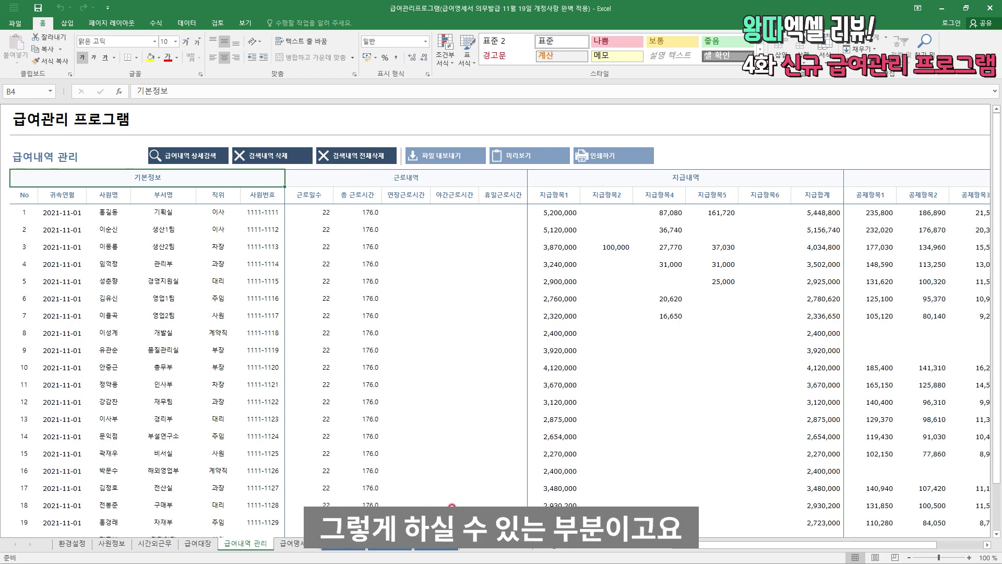
pyautogui.hscroll(5, 659, 548)
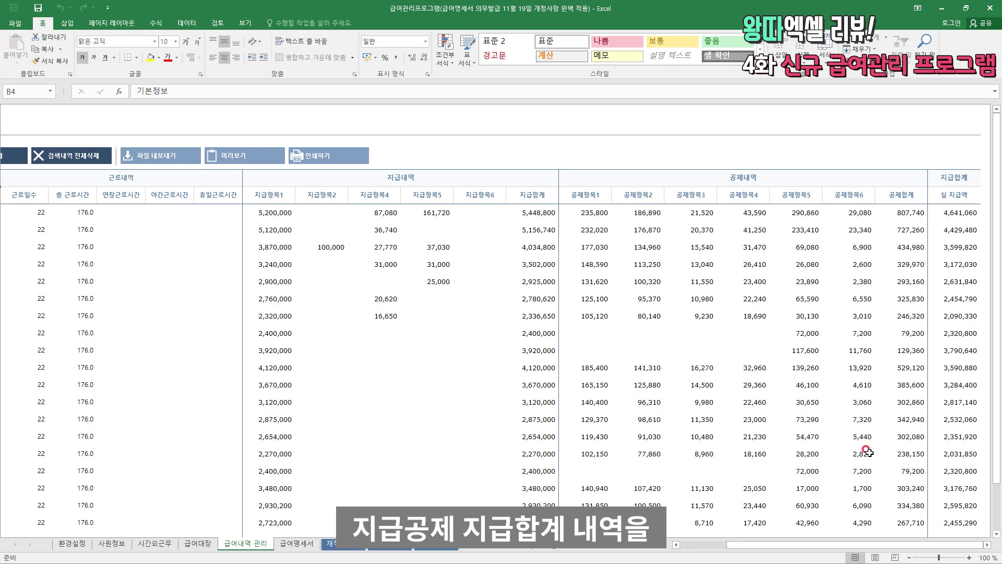
pyautogui.hscroll(-5, 699, 547)
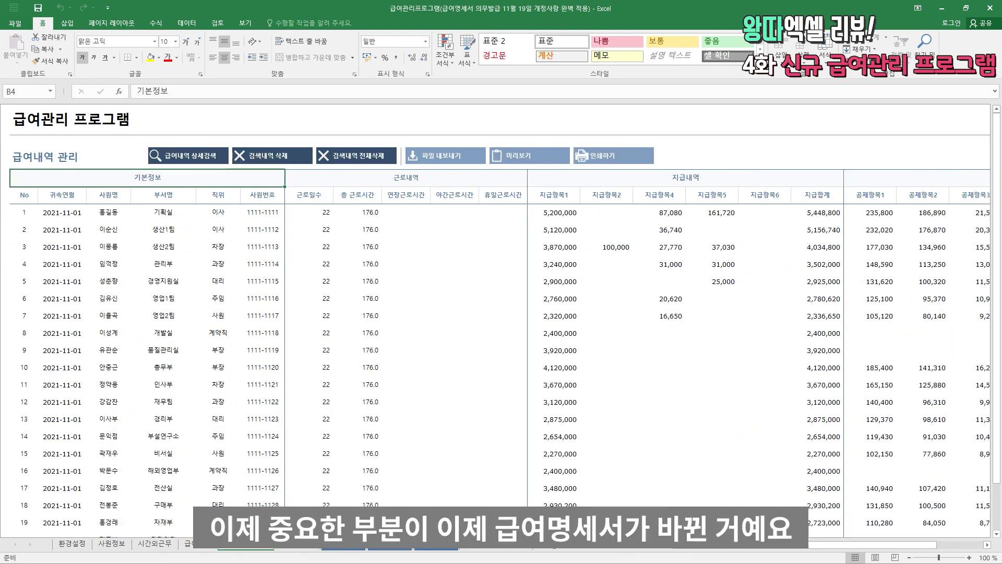
# Open the 급여명세서 sheet and look through the November 2021 payslip from 기본정보 to 실 지급액.
pyautogui.click(301, 548)
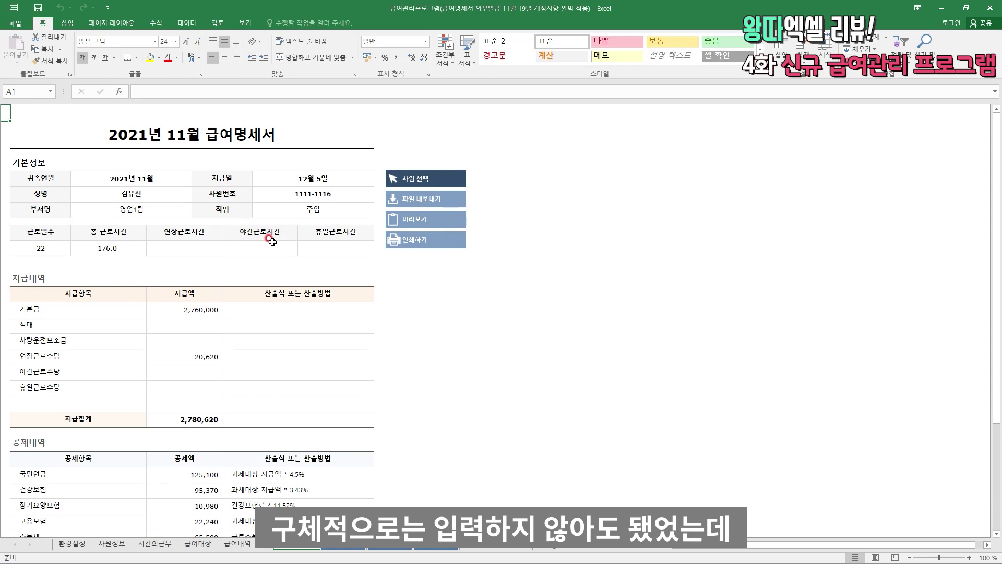
pyautogui.scroll(-2, 110, 302)
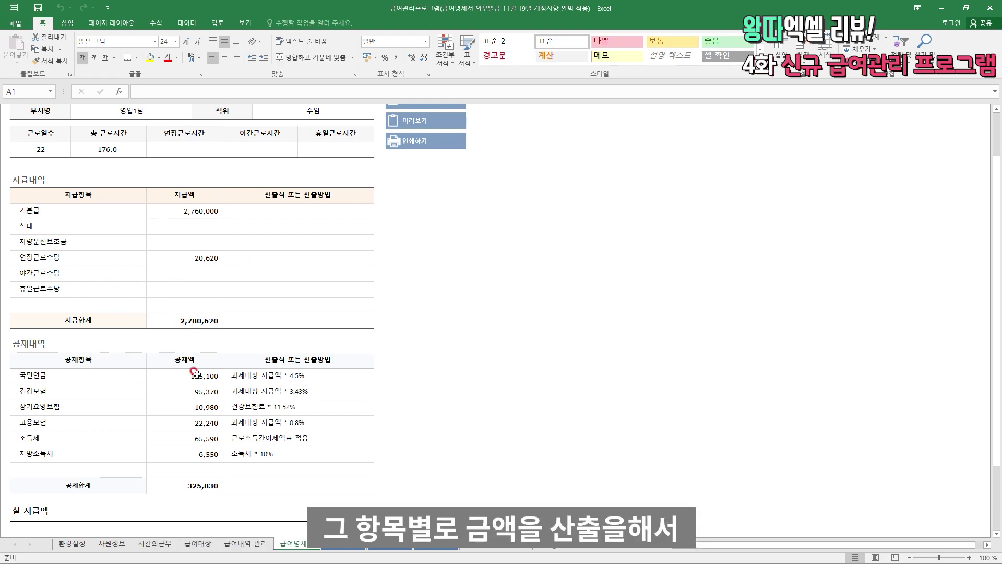
pyautogui.scroll(-1, 212, 406)
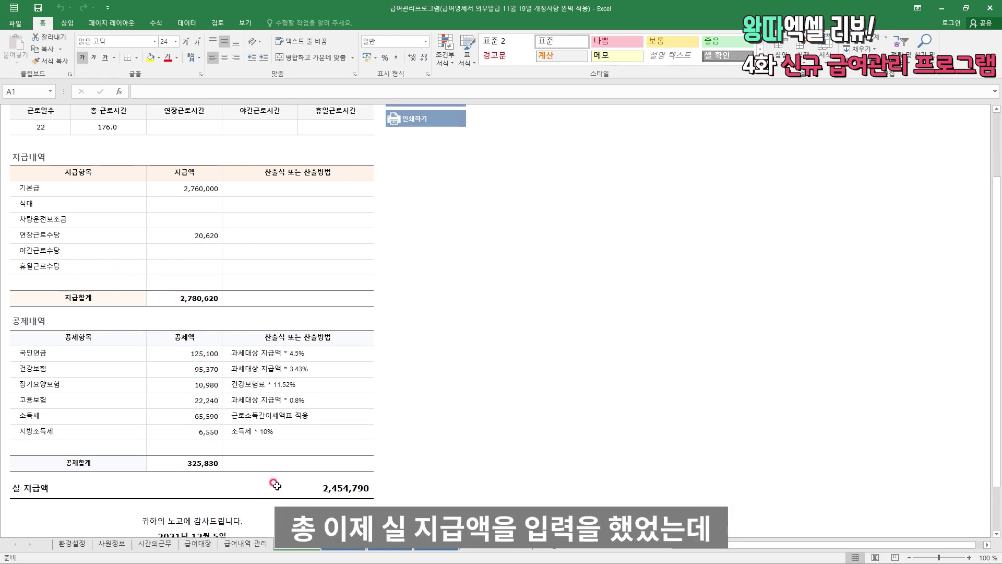
pyautogui.scroll(-4, 277, 486)
pyautogui.scroll(8, 230, 381)
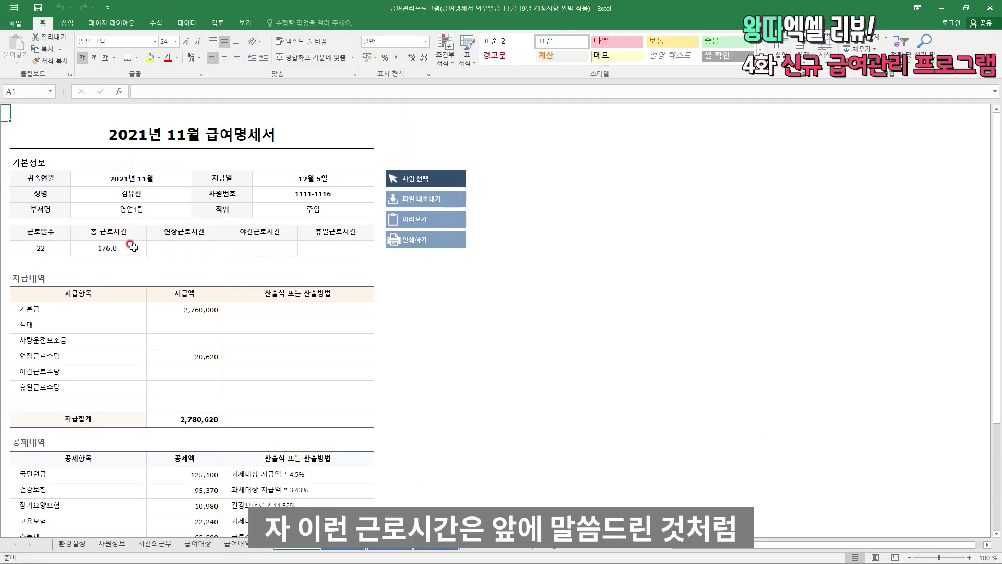
# Select the payslip's 총 근로시간 value, check the 시간외근무 sheet's overtime entries, and return to the 급여명세서 sheet.
pyautogui.click(251, 486)
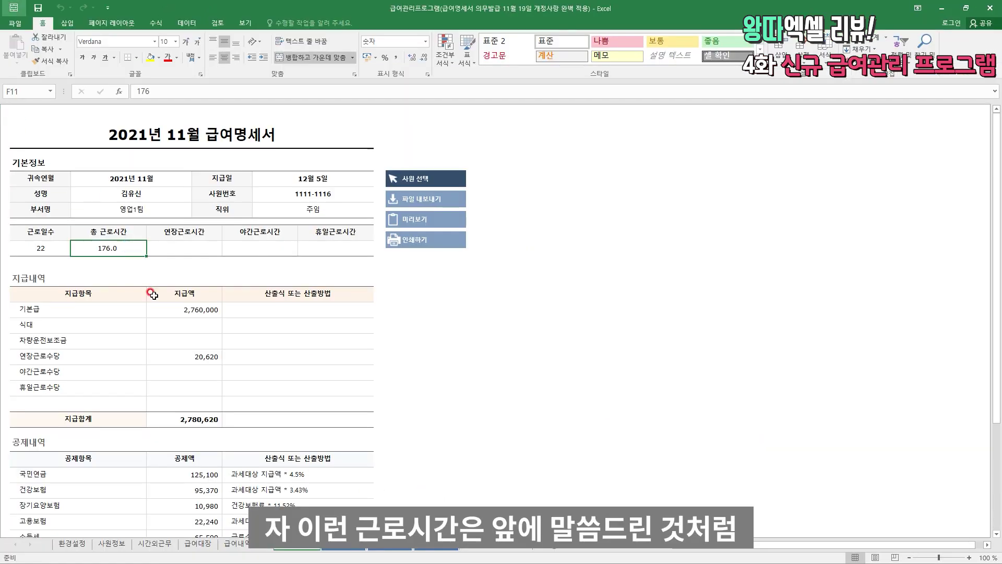
pyautogui.click(151, 545)
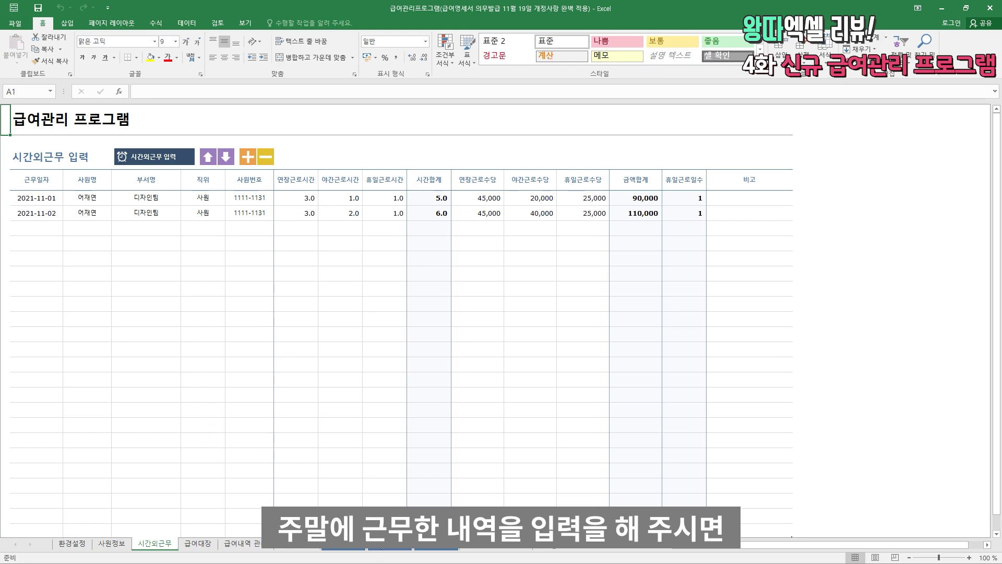
pyautogui.click(314, 550)
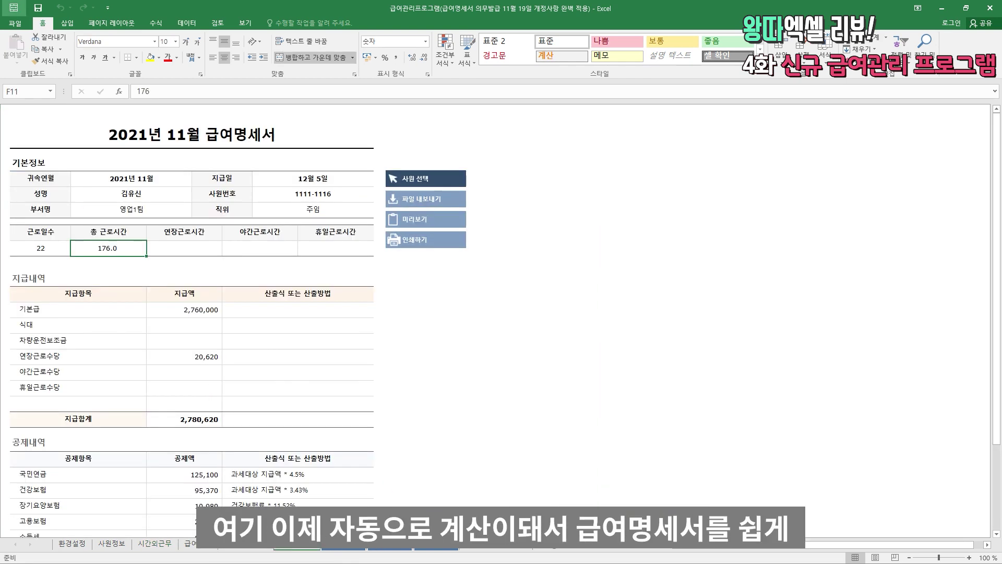
# Examine the payslip's 산출식 또는 산출방법 columns for the 지급내역 and 공제내역 items.
pyautogui.scroll(-1, 173, 208)
pyautogui.scroll(-2, 173, 209)
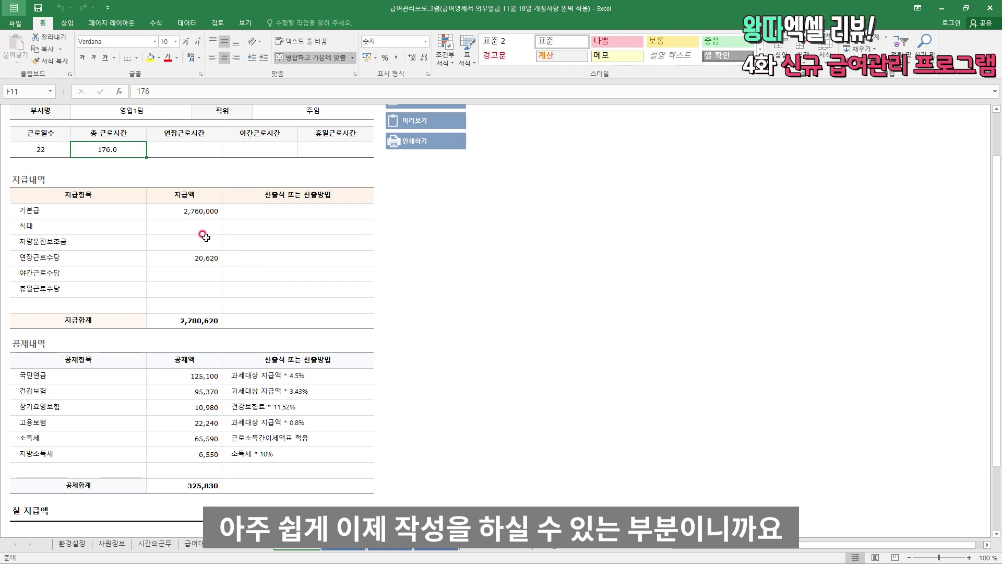
pyautogui.scroll(-1, 197, 231)
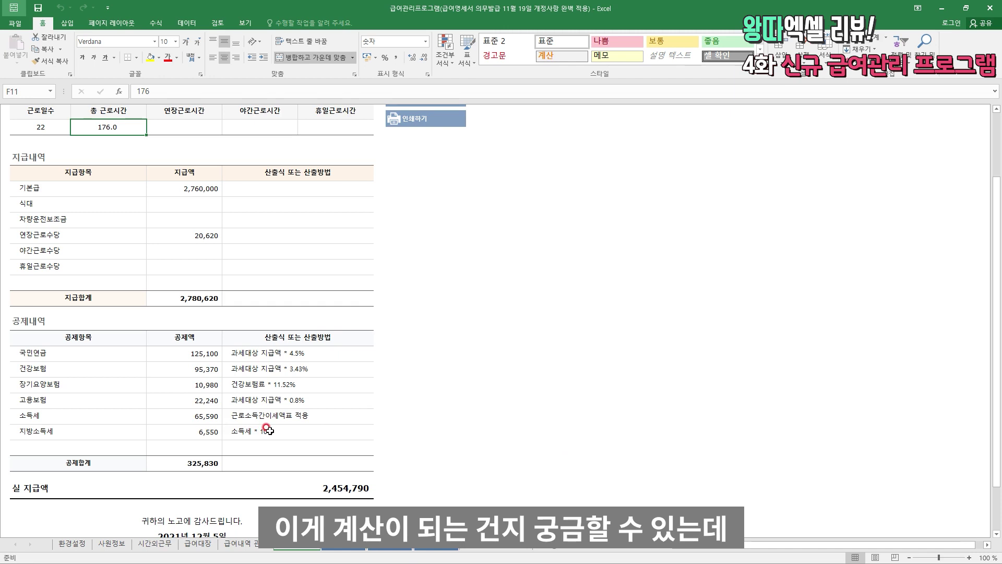
pyautogui.scroll(3, 269, 432)
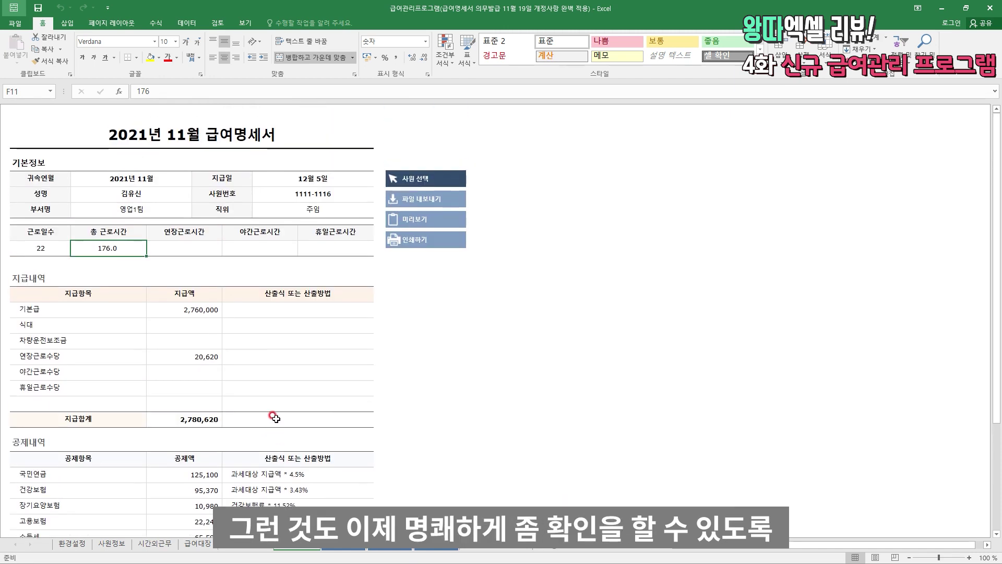
pyautogui.scroll(-3, 277, 400)
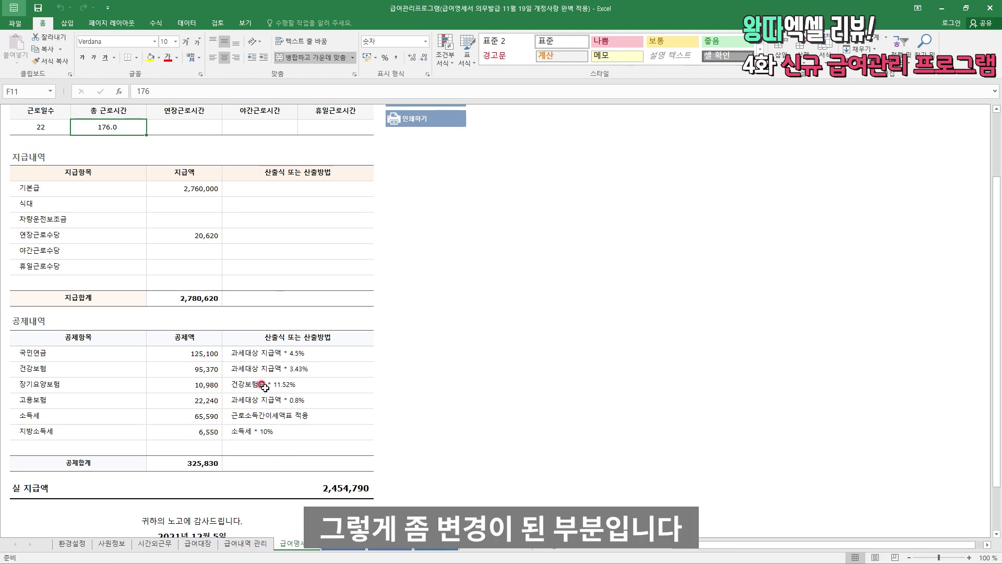
pyautogui.scroll(-2, 305, 376)
pyautogui.scroll(3, 302, 378)
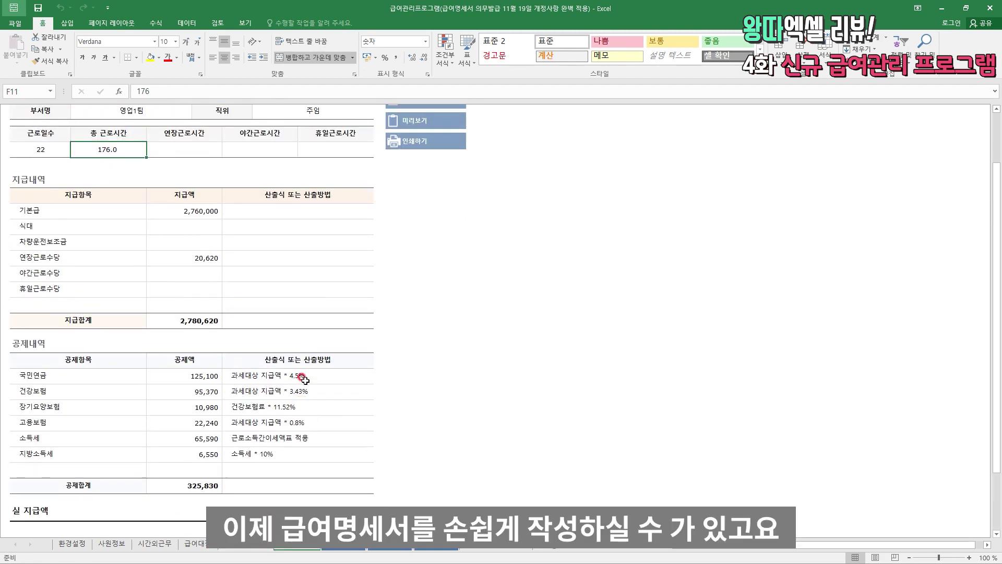
pyautogui.scroll(2, 303, 377)
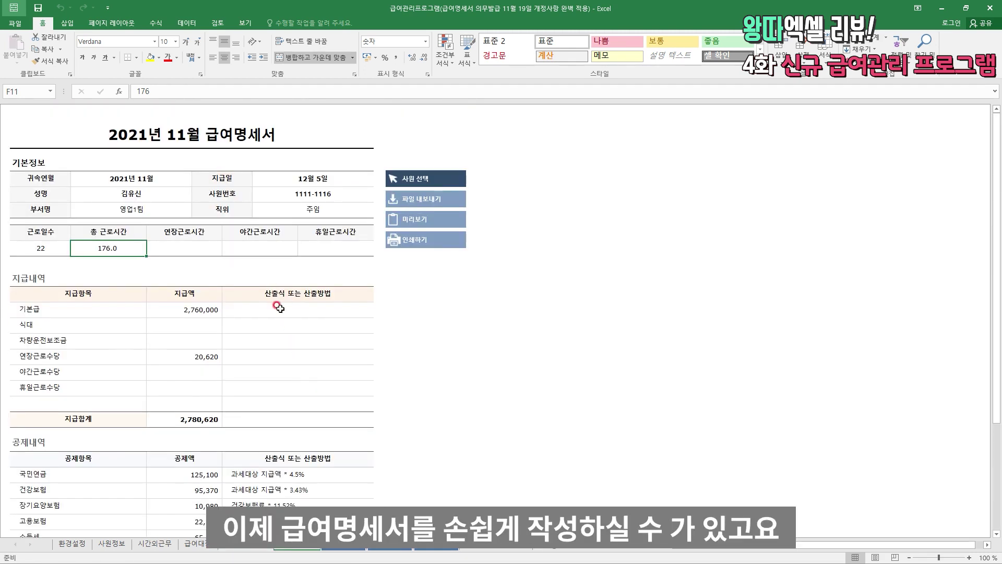
# View the 재직증명서 and 경력증명서 forms, and bring up the 퇴직증명서 sheet.
pyautogui.click(339, 547)
pyautogui.scroll(-2, 347, 479)
pyautogui.scroll(2, 346, 480)
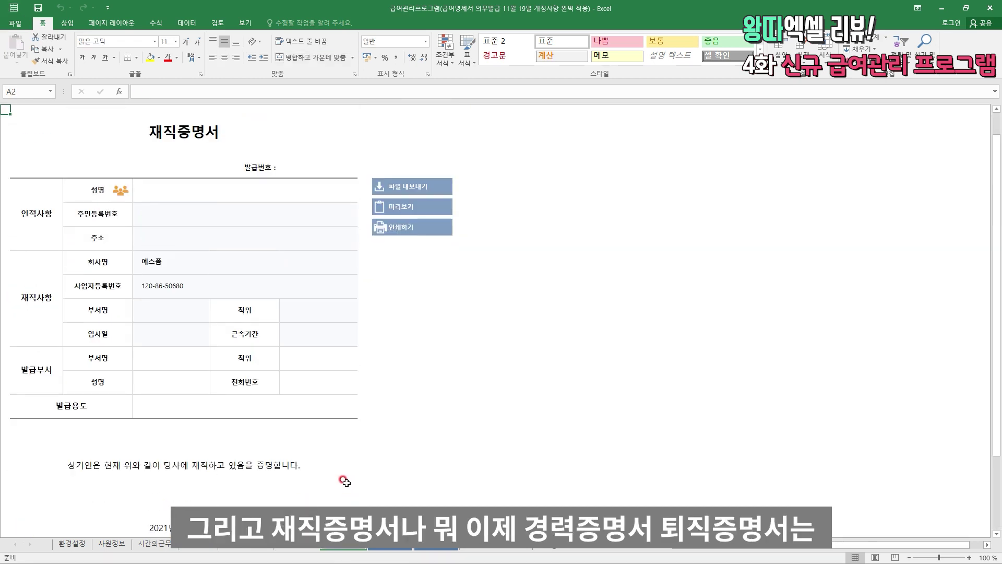
pyautogui.click(405, 547)
pyautogui.click(435, 547)
# Fill the 퇴직증명서 with the 개발실 계약직 employee from the 직원 검색 list and check the whole certificate.
pyautogui.click(121, 190)
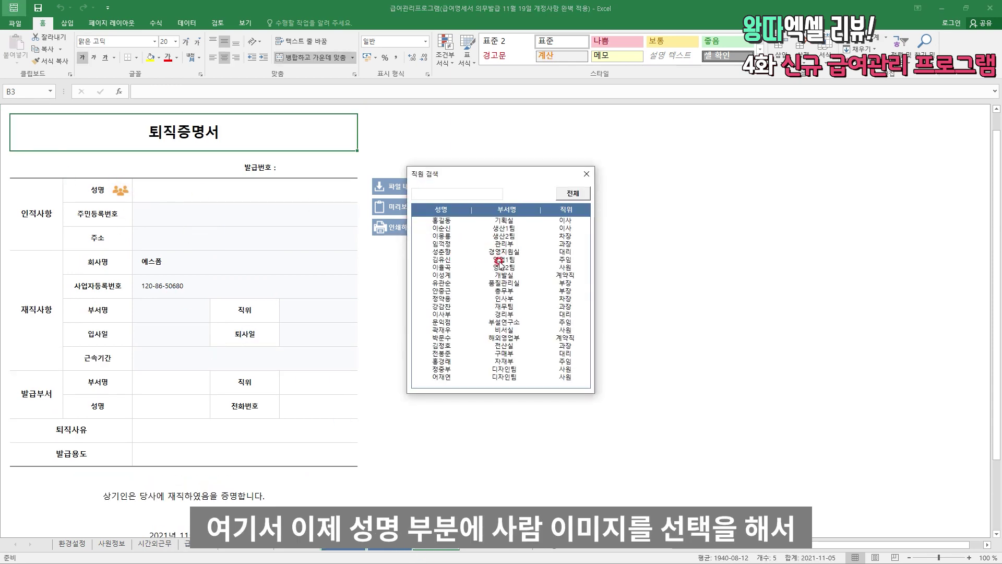
pyautogui.click(506, 276)
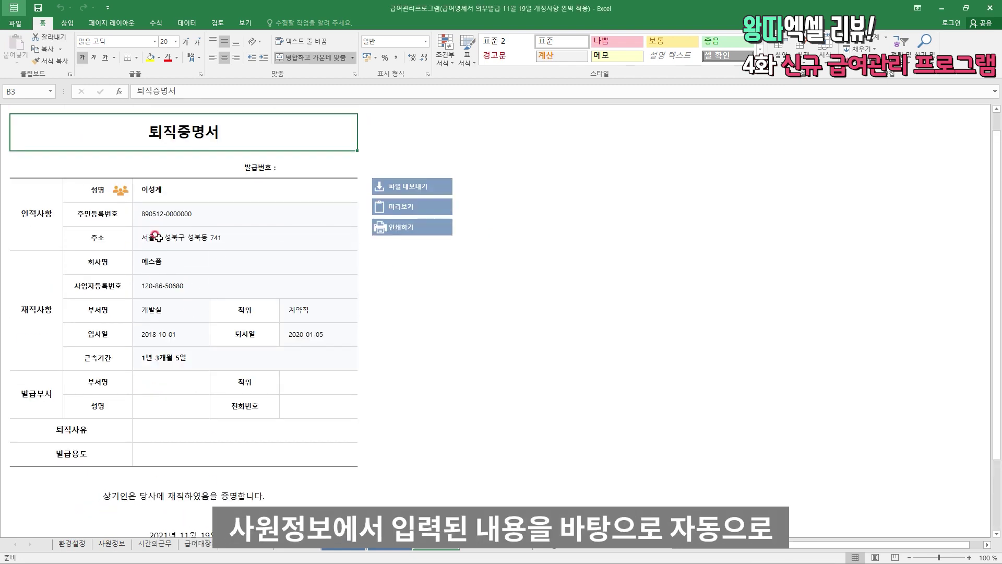
pyautogui.scroll(-4, 177, 372)
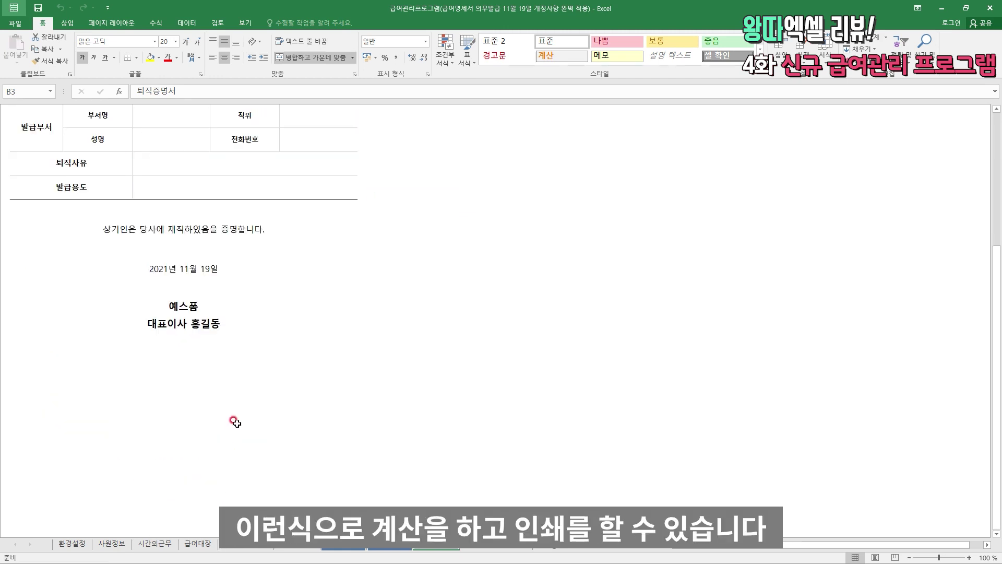
pyautogui.scroll(4, 232, 419)
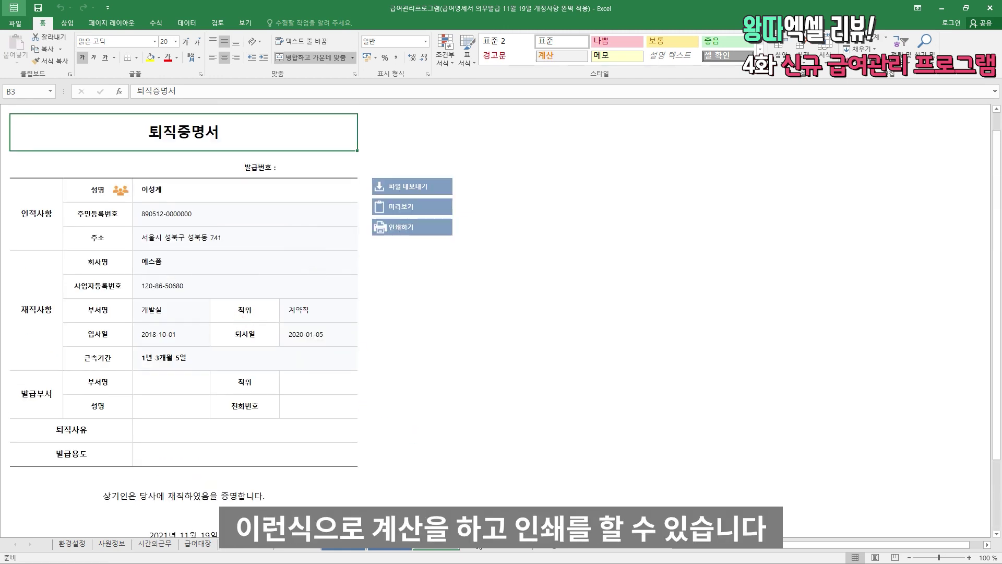
# Bring up the 근로소득 간이세액표 sheet and examine its tax amounts by monthly salary and number of dependents.
pyautogui.click(477, 546)
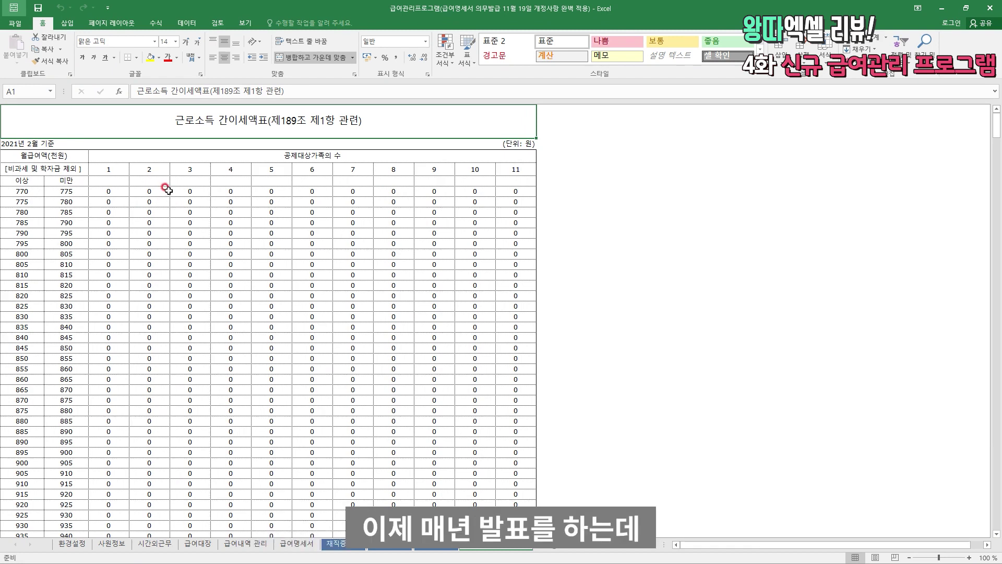
pyautogui.scroll(-5, 167, 187)
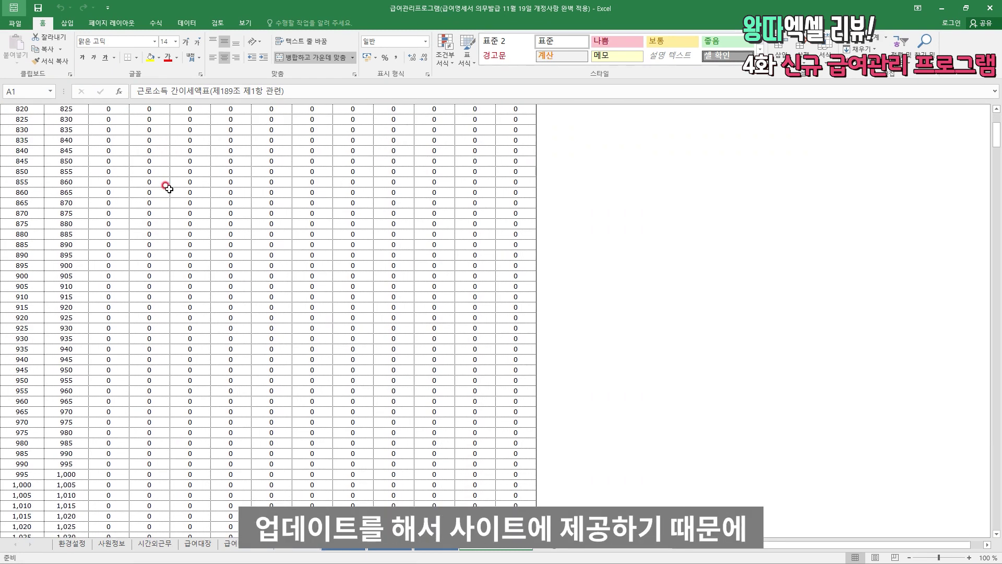
pyautogui.scroll(5, 112, 178)
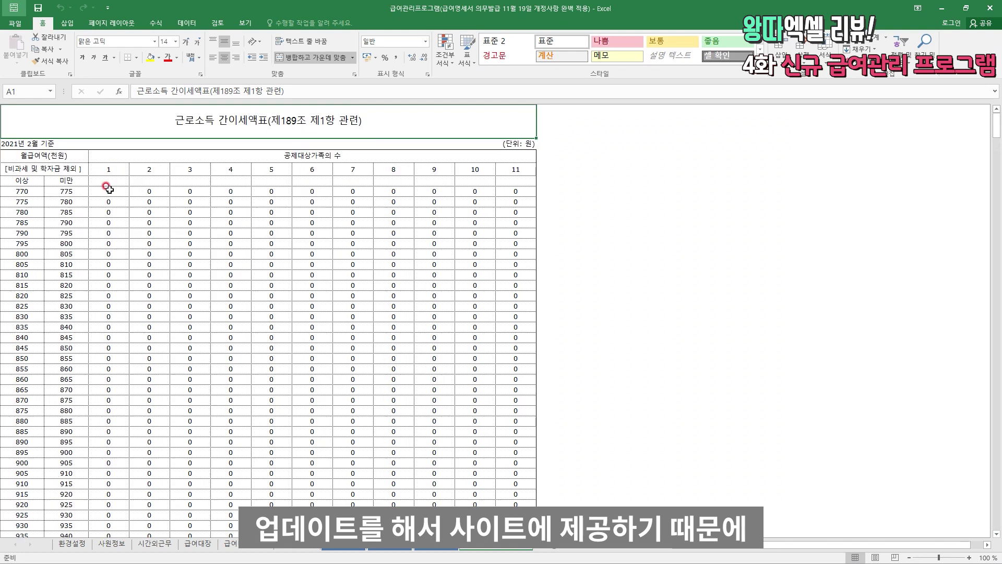
pyautogui.scroll(-4, 112, 203)
pyautogui.scroll(5, 112, 202)
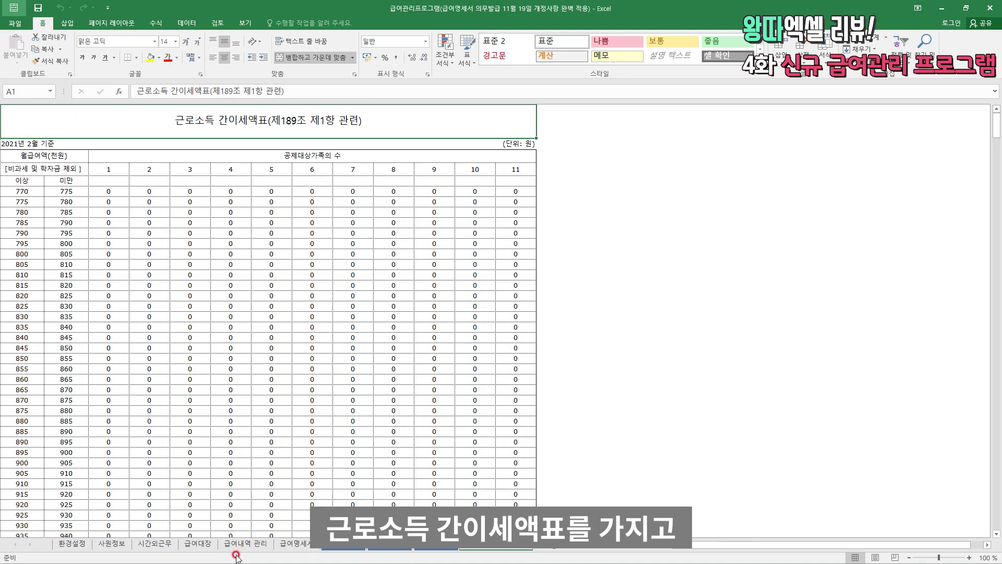
# Look through the 급여대장, 시간외근무, 환경설정, 급여명세서, 급여내역 관리 and 사원정보 sheets once more.
pyautogui.click(197, 549)
pyautogui.click(140, 546)
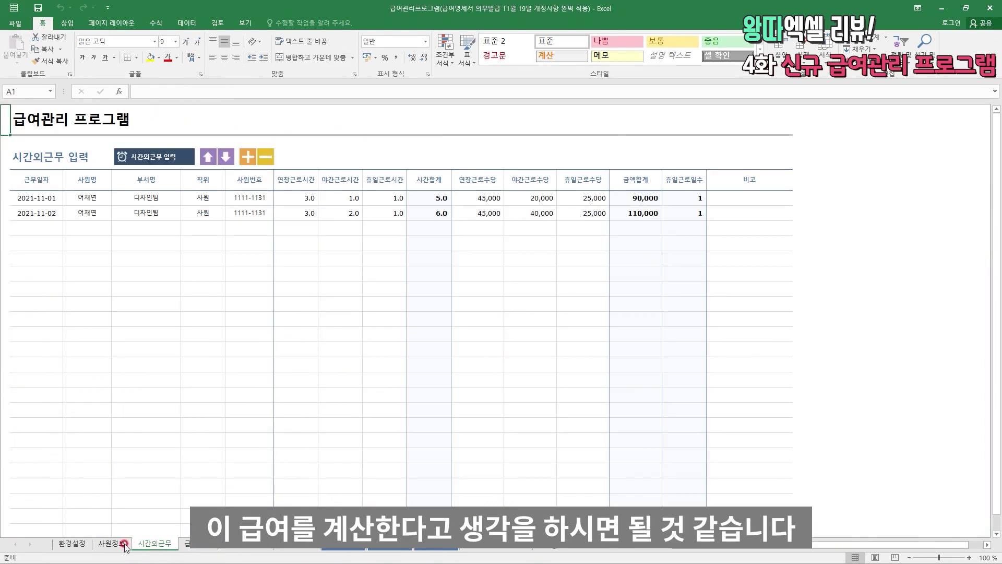
pyautogui.click(72, 543)
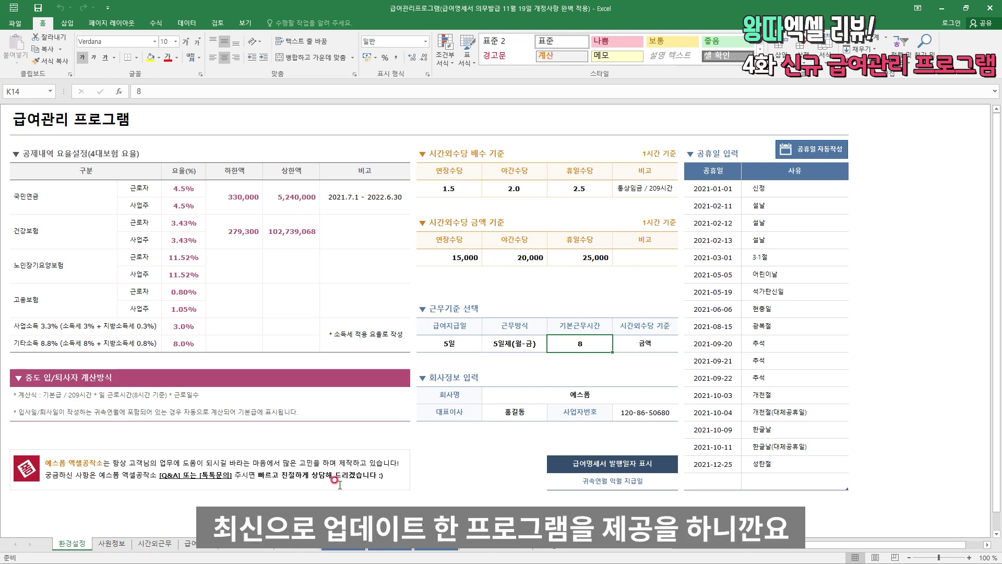
pyautogui.click(313, 548)
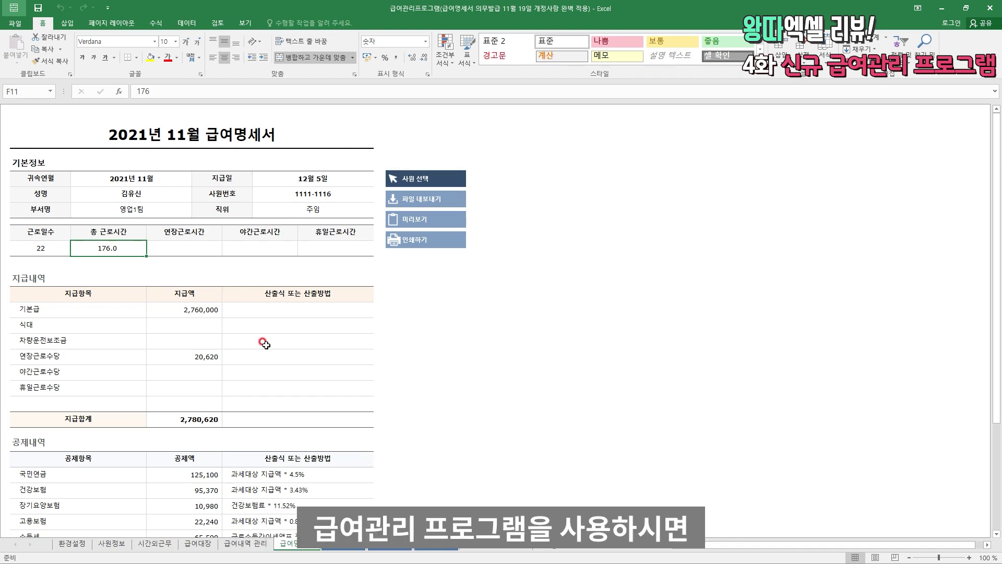
pyautogui.click(230, 544)
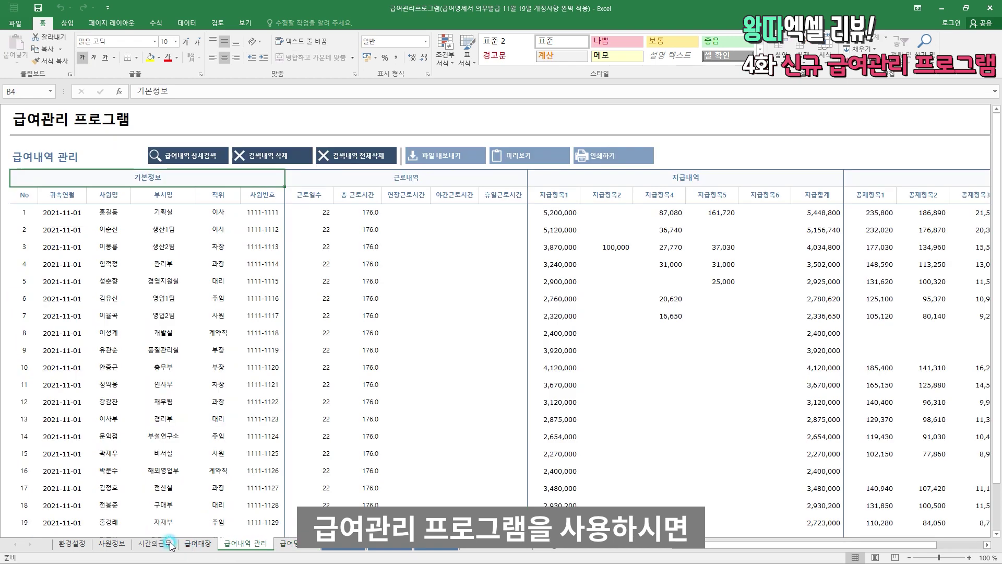
pyautogui.click(112, 543)
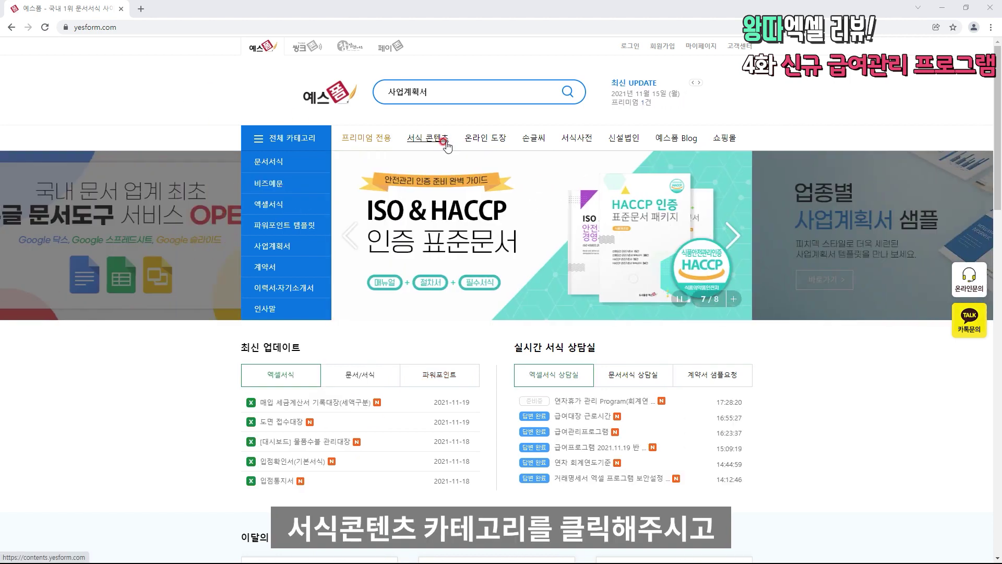
# On the yesform.com site in the browser, open the 급여명세서 교부 의무화 시행 article from the 서식 콘텐츠 section's 서식 매거진.
pyautogui.click(445, 143)
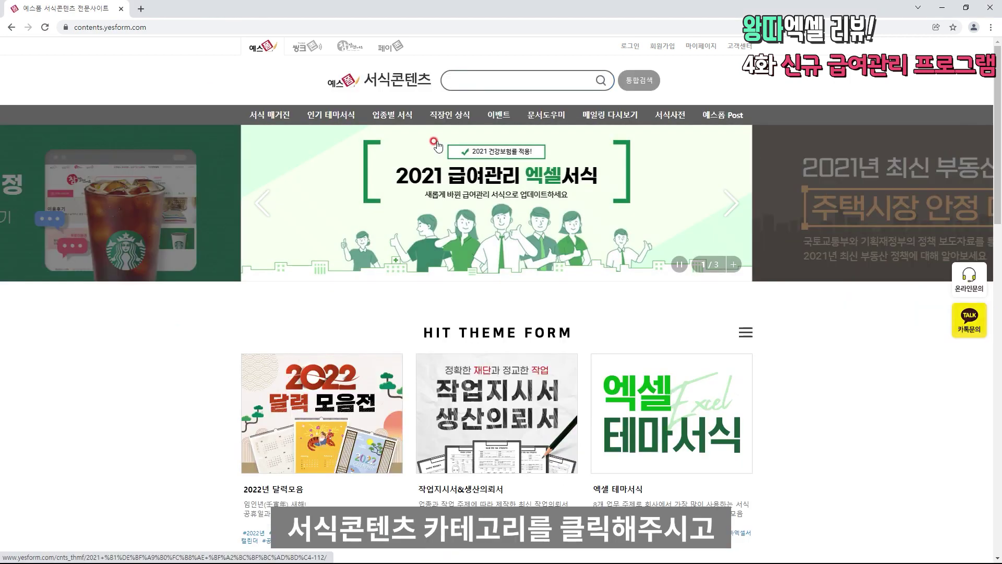
pyautogui.click(285, 116)
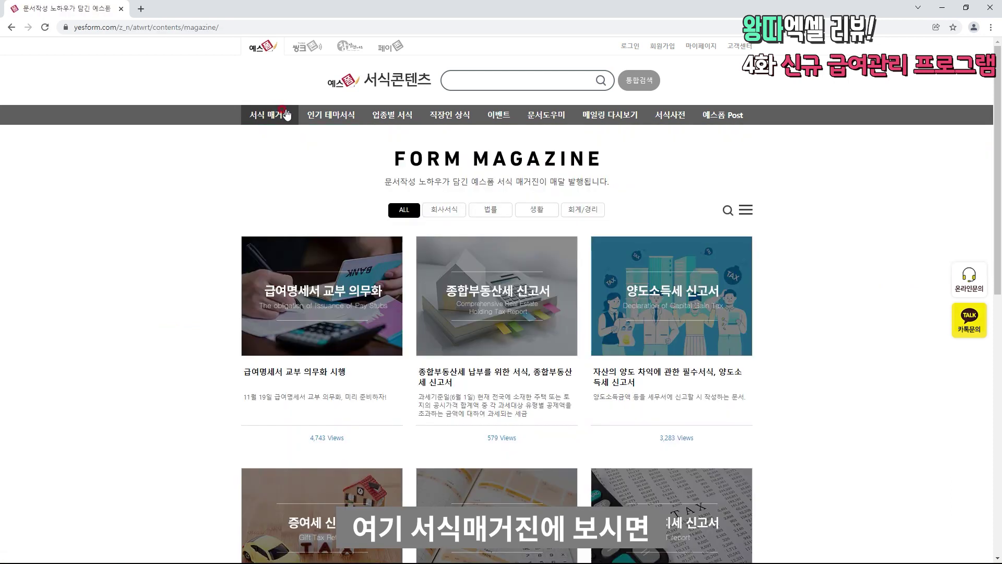
pyautogui.click(336, 324)
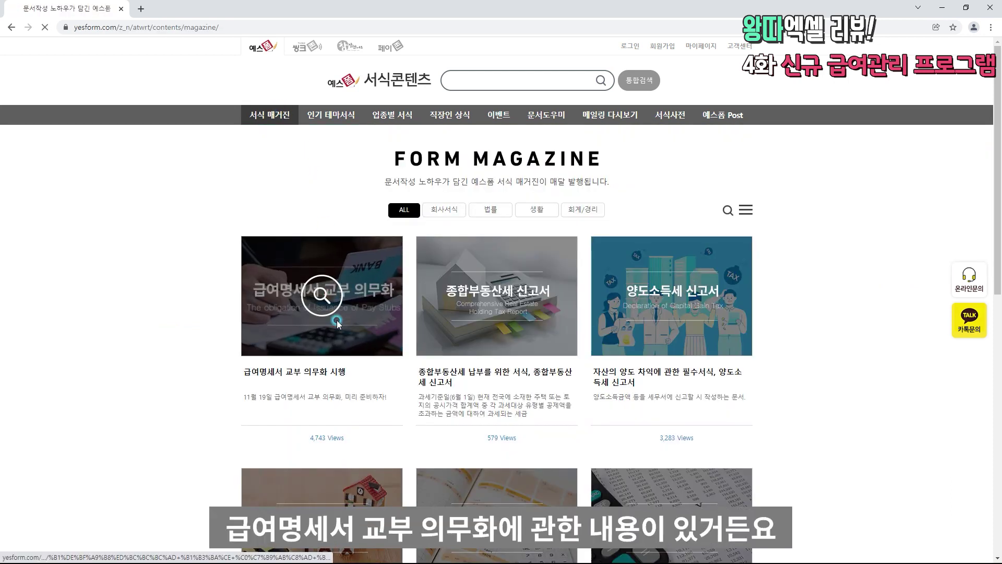
# Read through the article's required payslip entries, exceptions and sample payslip forms, and return to its beginning.
pyautogui.scroll(-8, 337, 319)
pyautogui.scroll(-7, 336, 314)
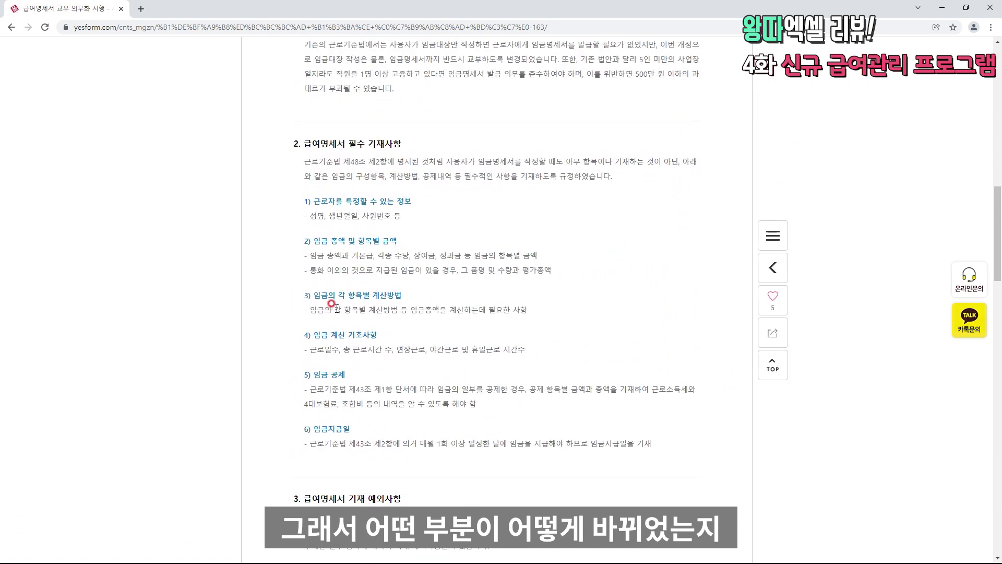
pyautogui.scroll(-3, 337, 309)
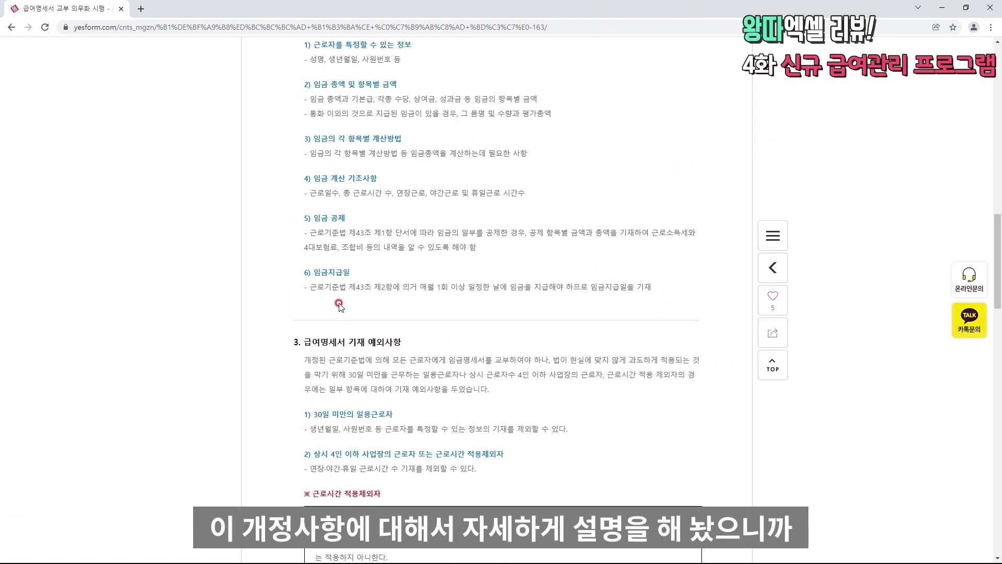
pyautogui.scroll(-10, 340, 304)
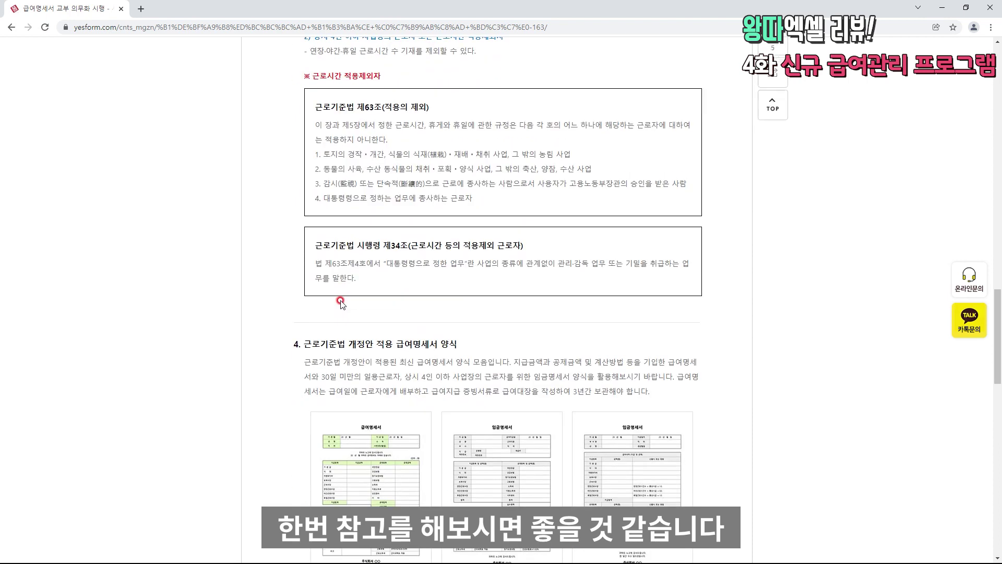
pyautogui.scroll(-11, 340, 304)
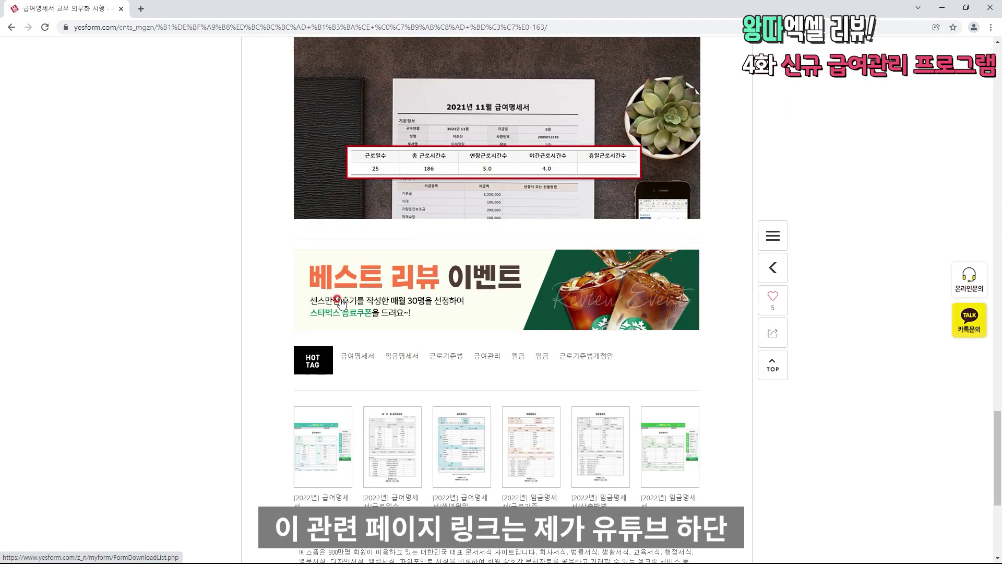
pyautogui.scroll(-4, 340, 302)
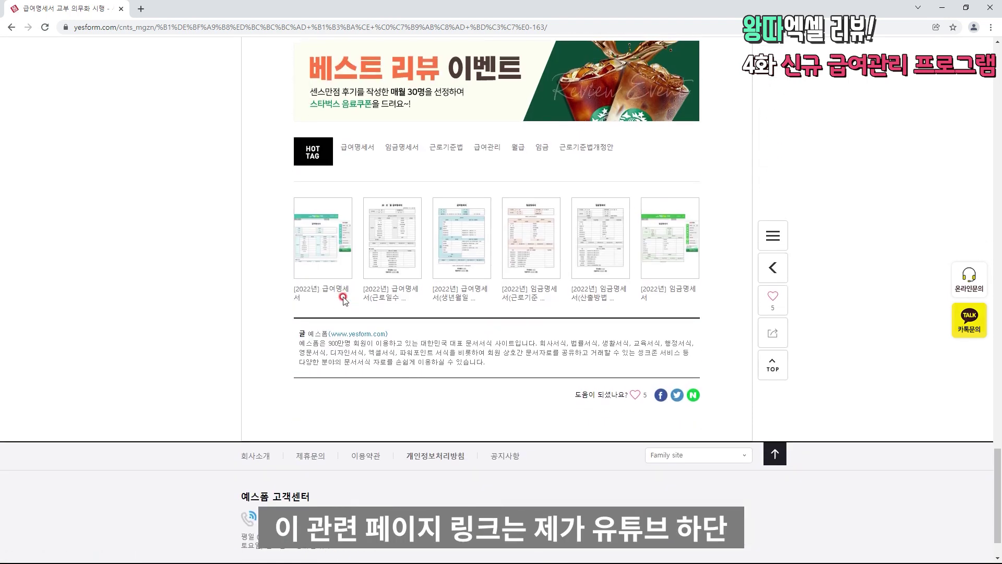
pyautogui.scroll(-1, 342, 293)
pyautogui.scroll(20, 344, 298)
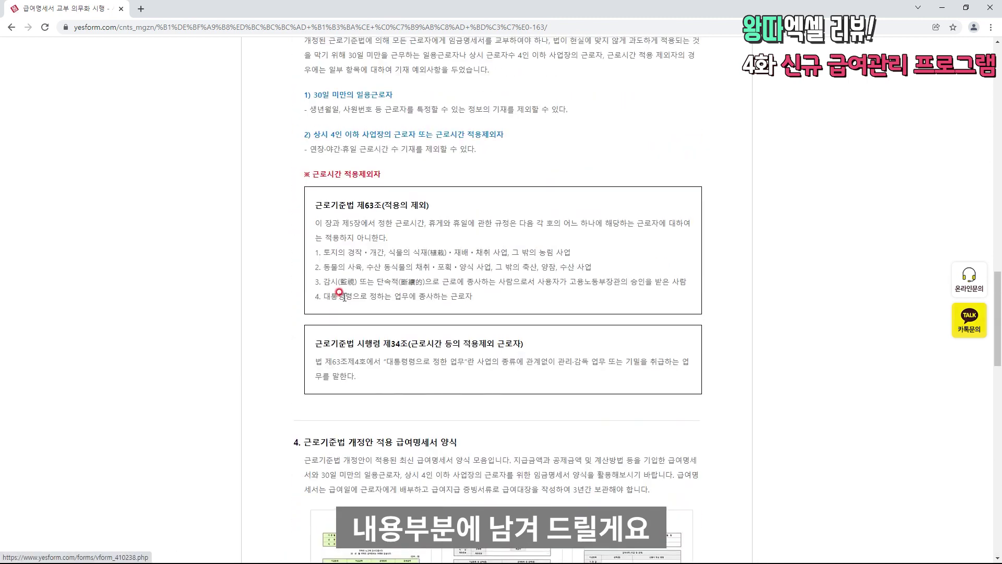
pyautogui.scroll(7, 344, 298)
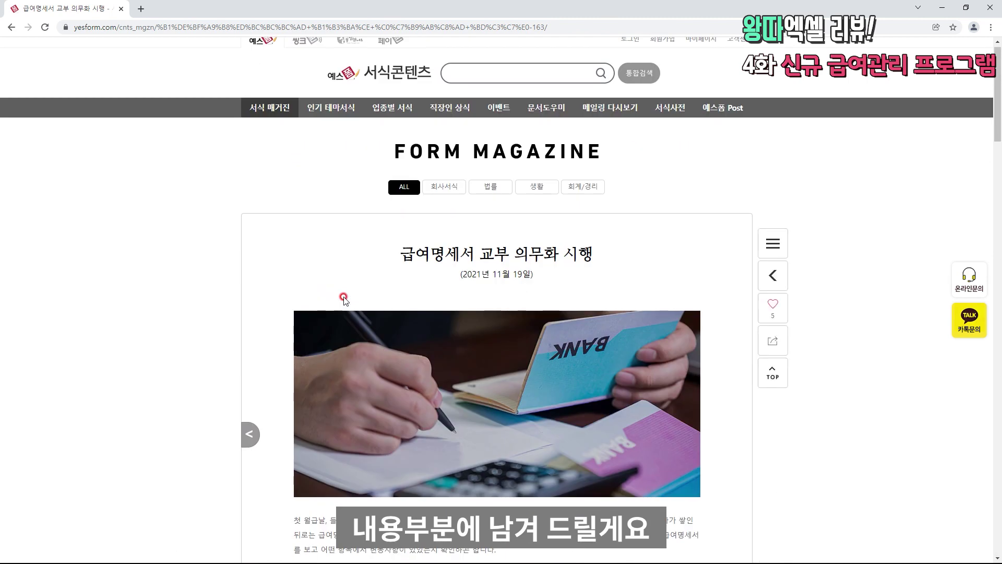